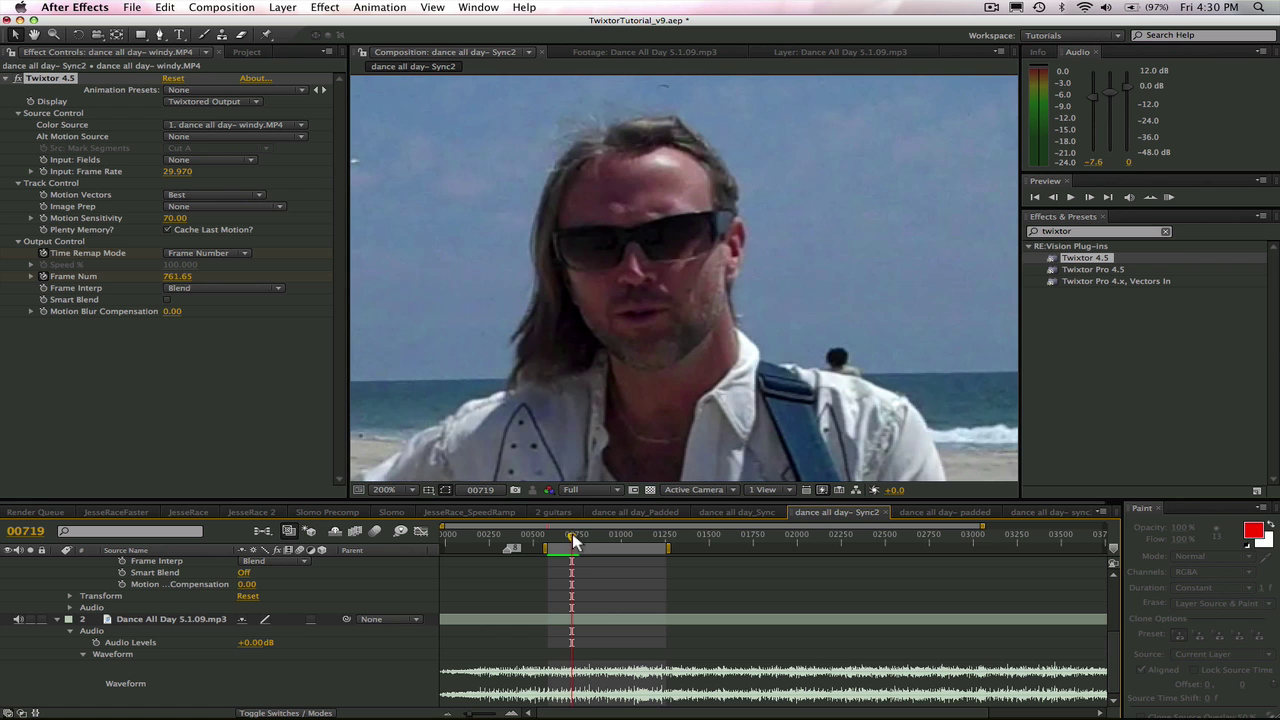
Step: Open the windy beach clip in the Layer panel and scrub to frames 303 and 251 to check the mouth
{"action": "left_click_drag", "start_coordinate": [572, 537], "coordinate": [572, 538]}
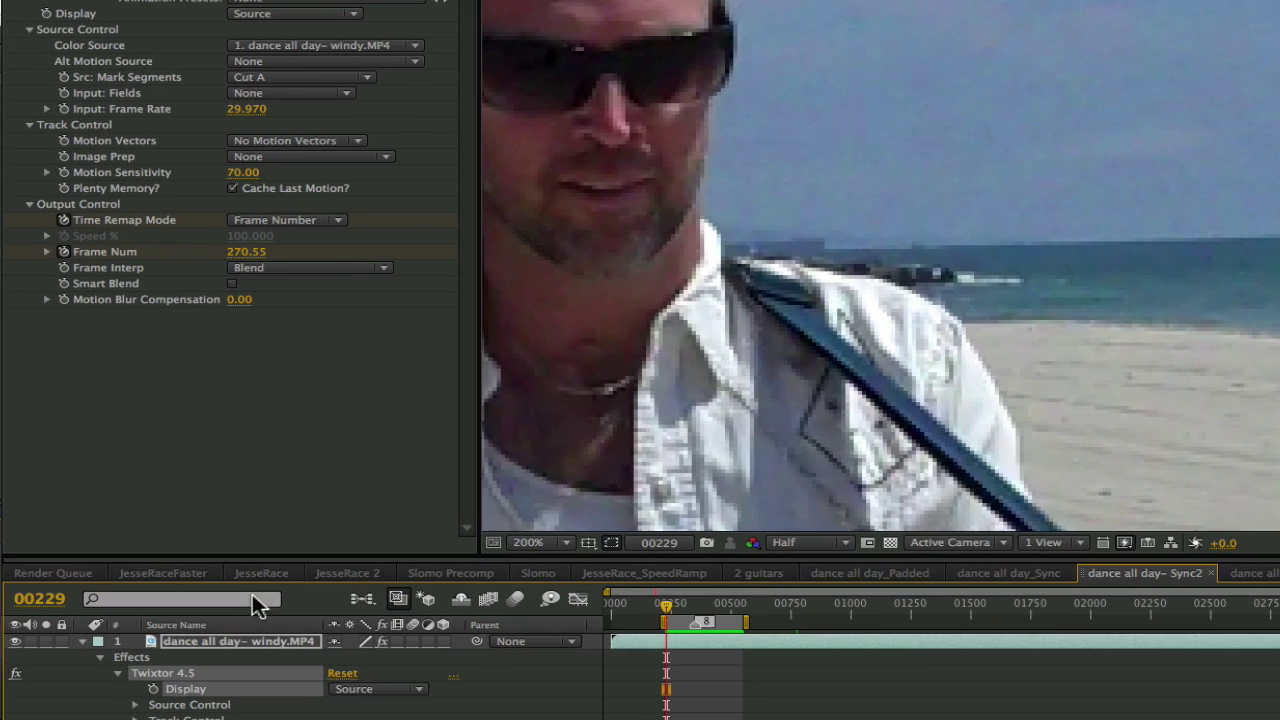
{"action": "double_click", "coordinate": [207, 639]}
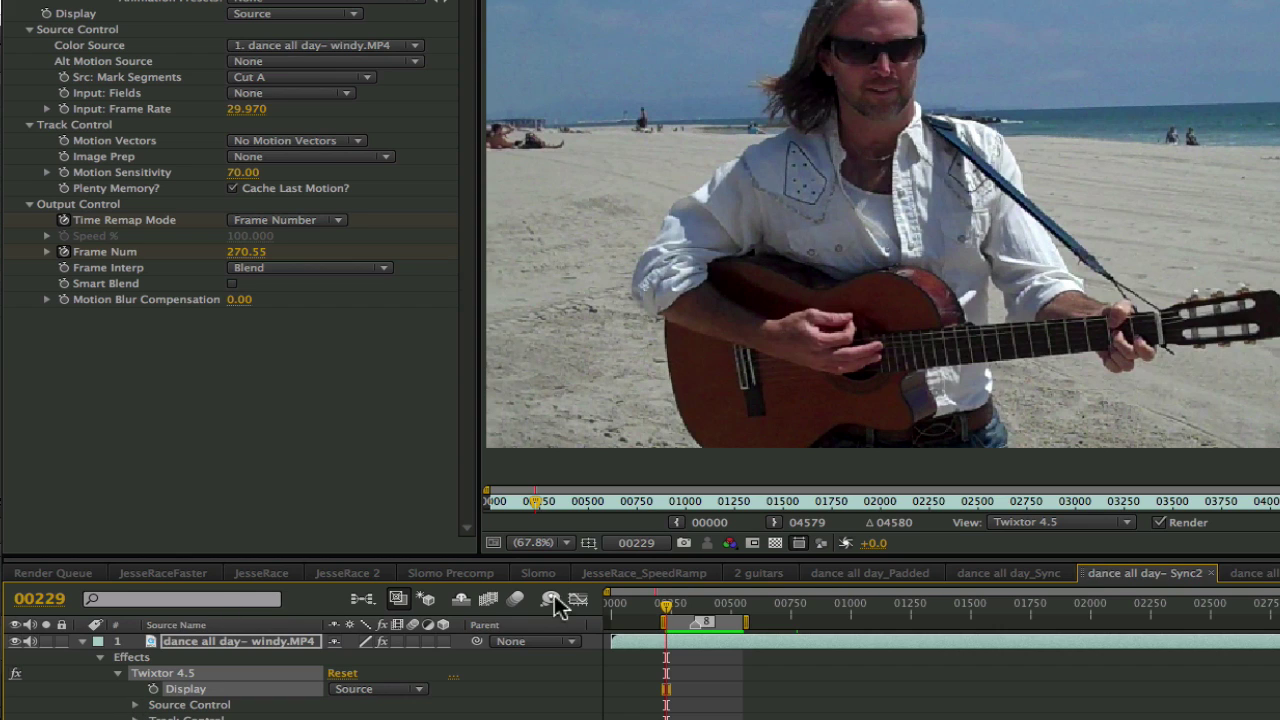
{"action": "mouse_move", "coordinate": [668, 610]}
{"action": "left_mouse_down"}
{"action": "mouse_move", "coordinate": [712, 612]}
{"action": "mouse_move", "coordinate": [676, 619]}
{"action": "left_mouse_up"}
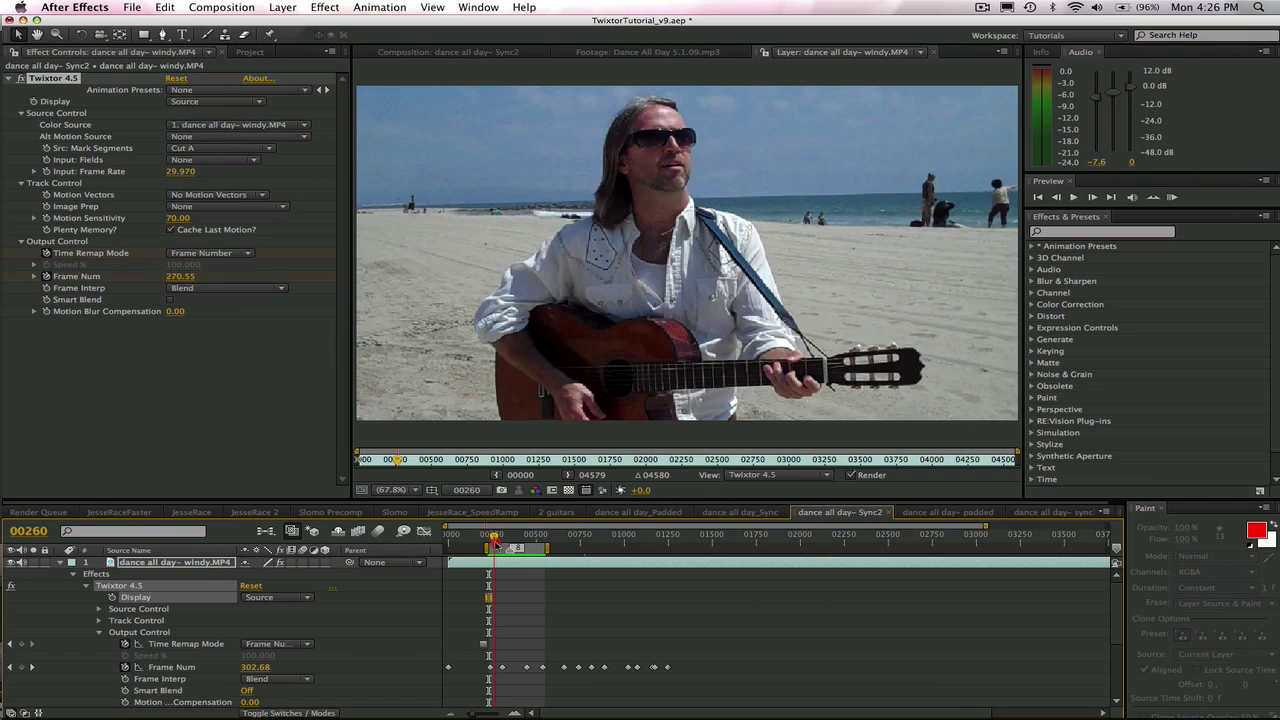
{"action": "left_click_drag", "start_coordinate": [494, 541], "coordinate": [491, 541]}
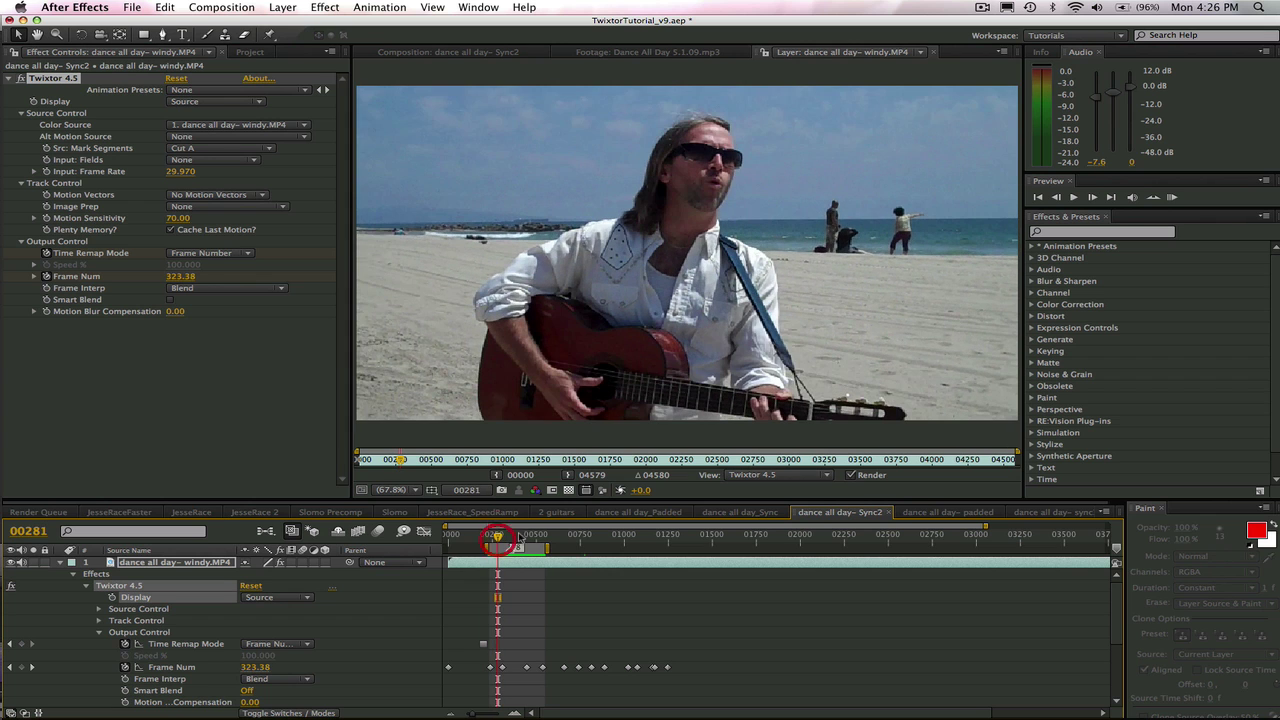
Step: Switch the viewer back to the Sync2 composition, keeping preview resolution at Half
{"action": "scroll", "coordinate": [1116, 594], "scroll_direction": "down", "scroll_amount": 3}
{"action": "scroll", "coordinate": [1116, 590], "scroll_direction": "up", "scroll_amount": 3}
{"action": "scroll", "coordinate": [1116, 613], "scroll_direction": "down", "scroll_amount": 3}
{"action": "left_click", "coordinate": [430, 51]}
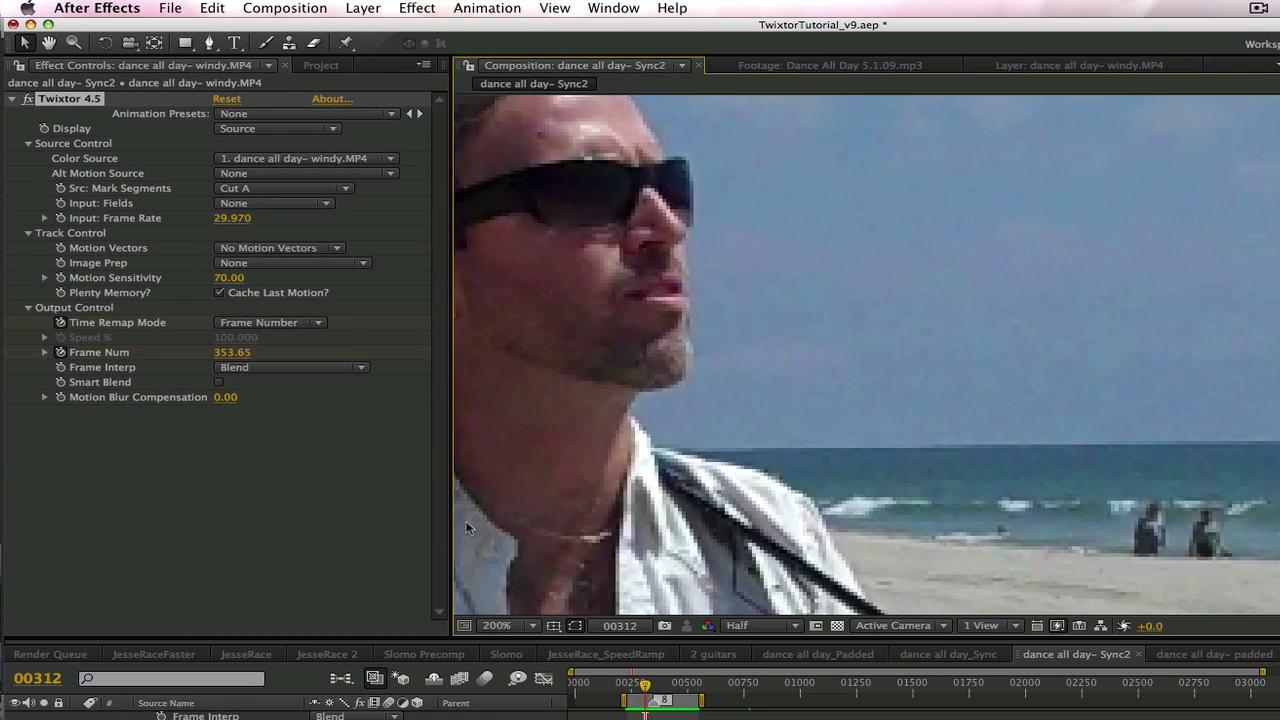
{"action": "left_click", "coordinate": [743, 628]}
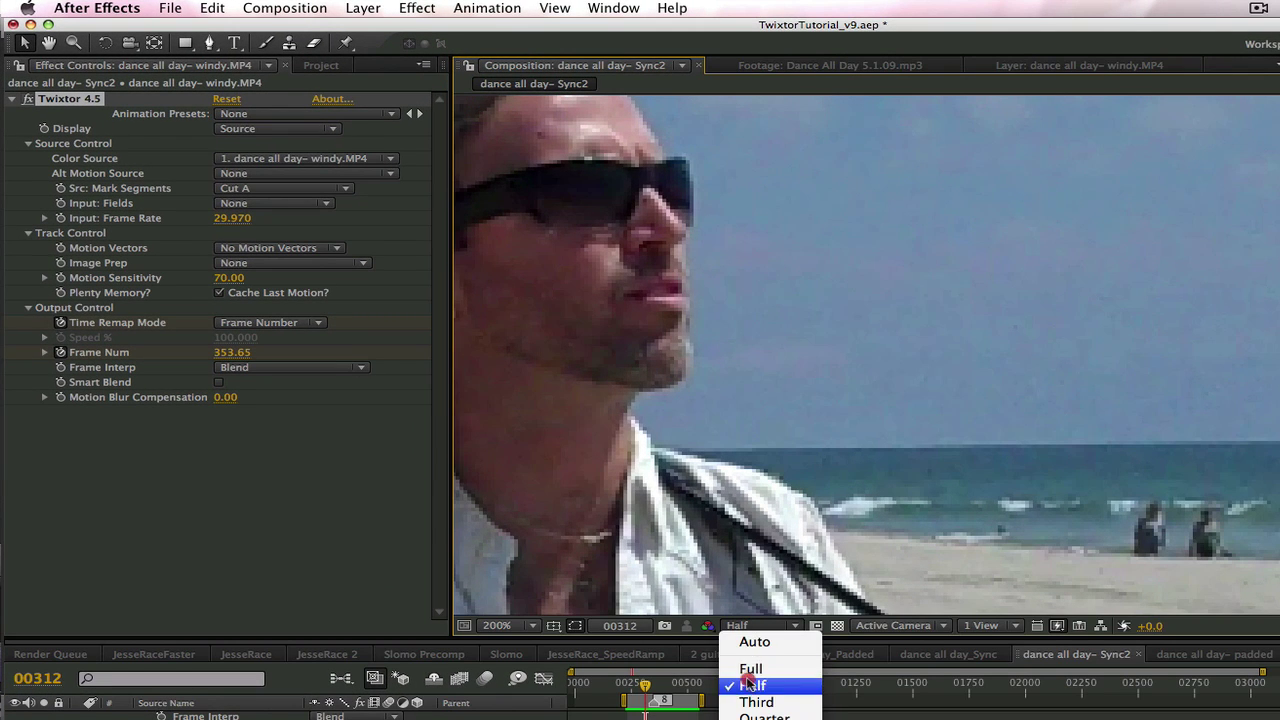
{"action": "left_click", "coordinate": [749, 686]}
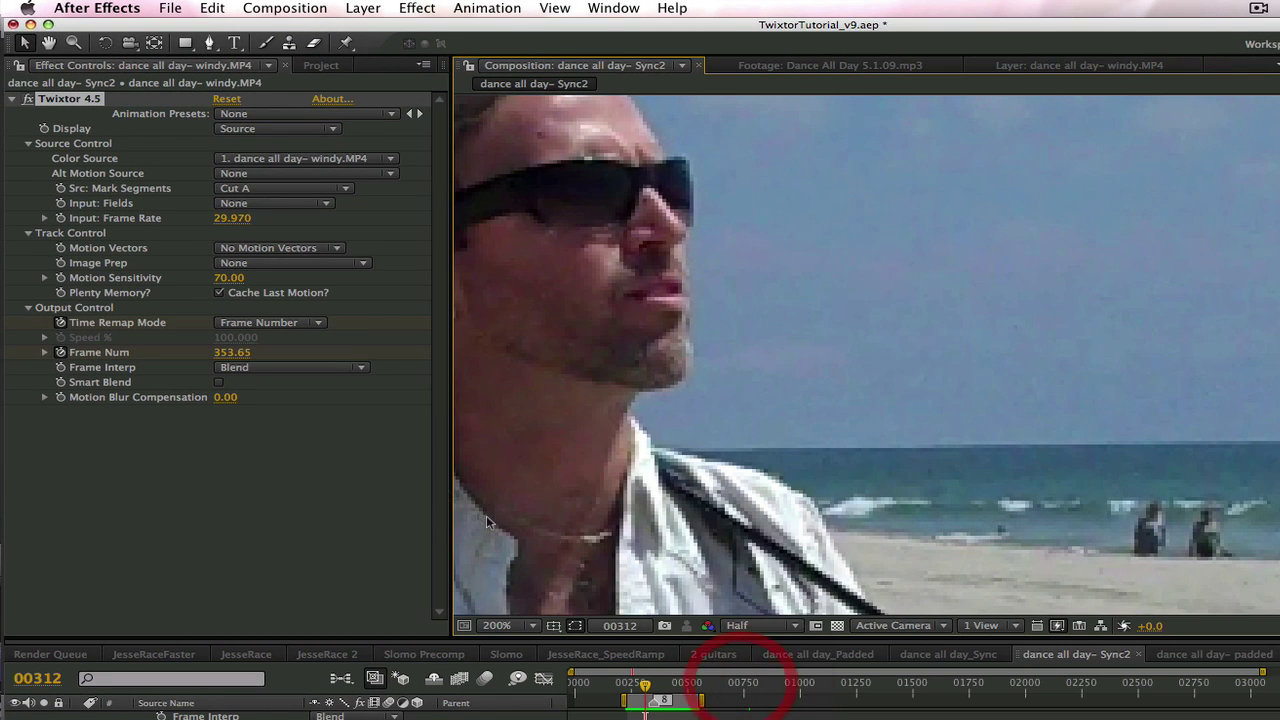
Step: Leave Twixtor's Motion Vectors off and Display on Source, then move to frame 370
{"action": "left_click", "coordinate": [244, 248]}
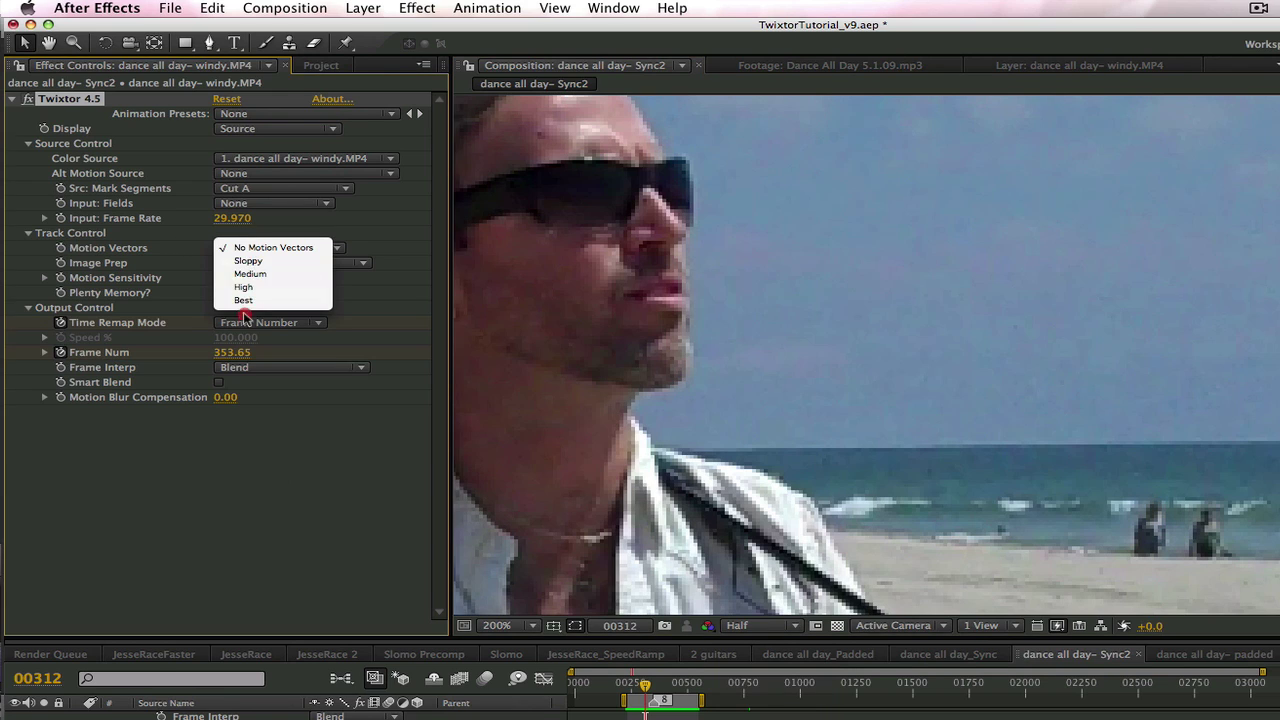
{"action": "left_click", "coordinate": [244, 249]}
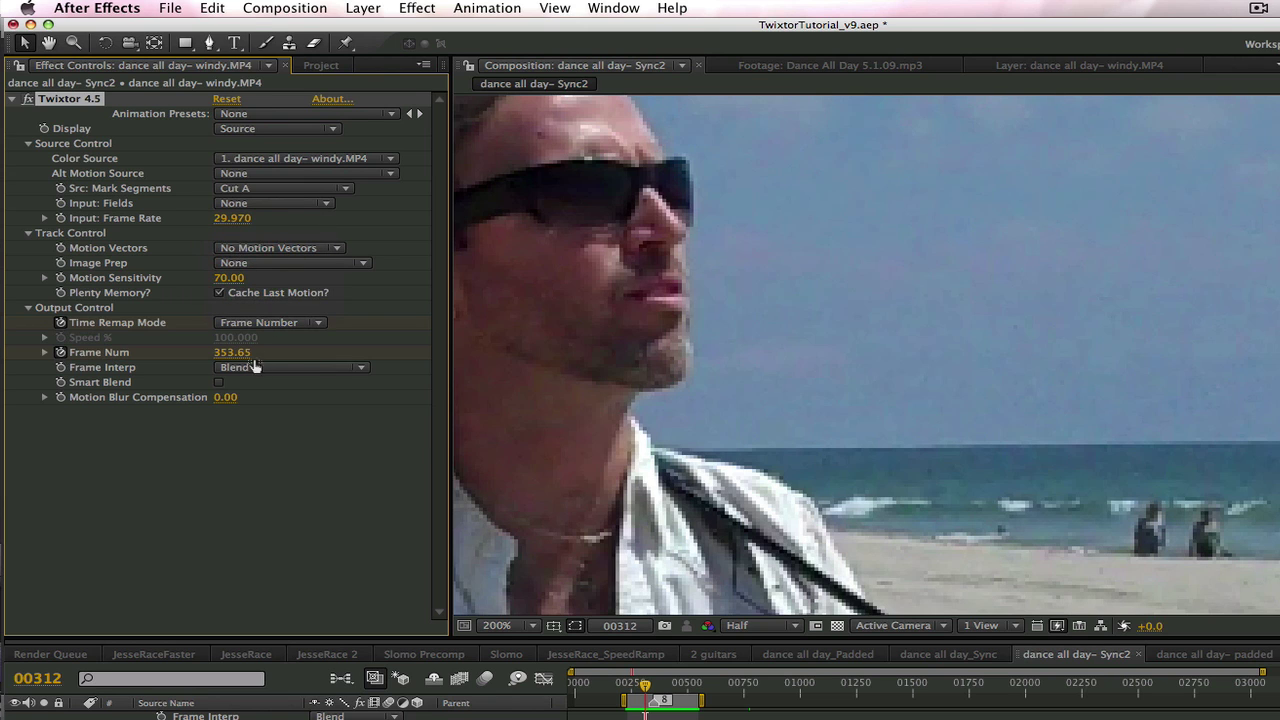
{"action": "left_click", "coordinate": [238, 130]}
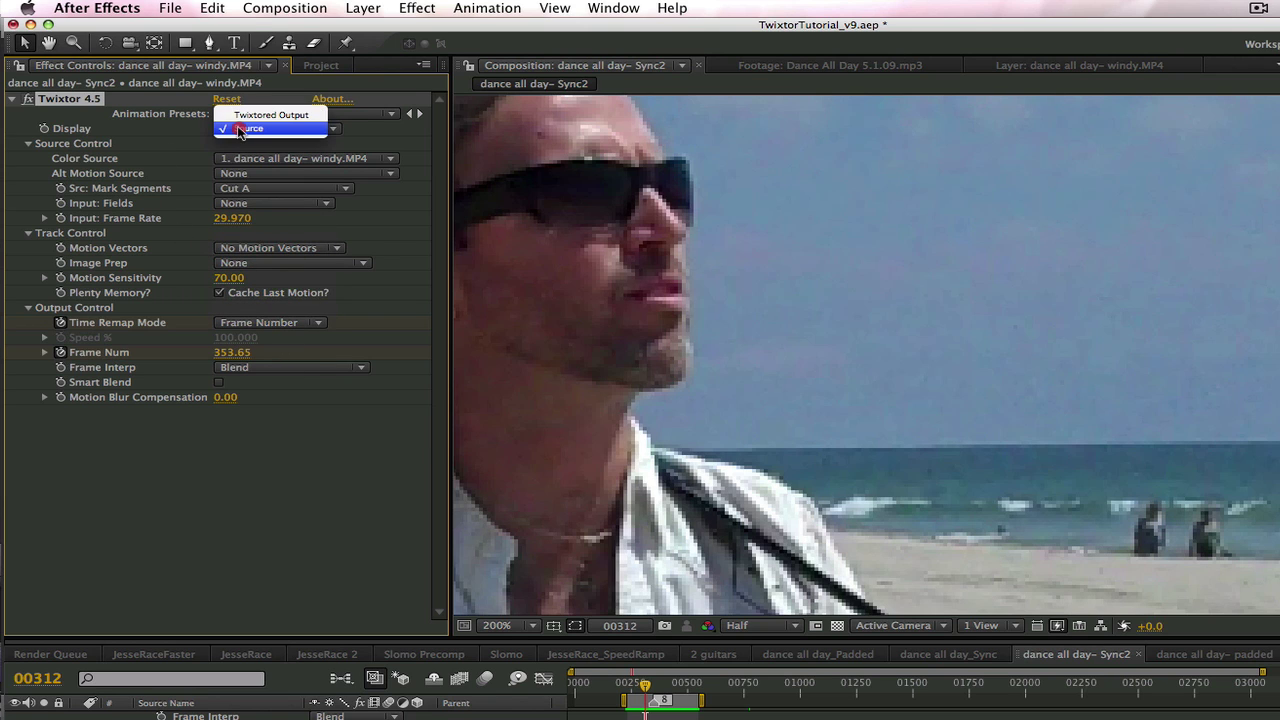
{"action": "left_click", "coordinate": [241, 130]}
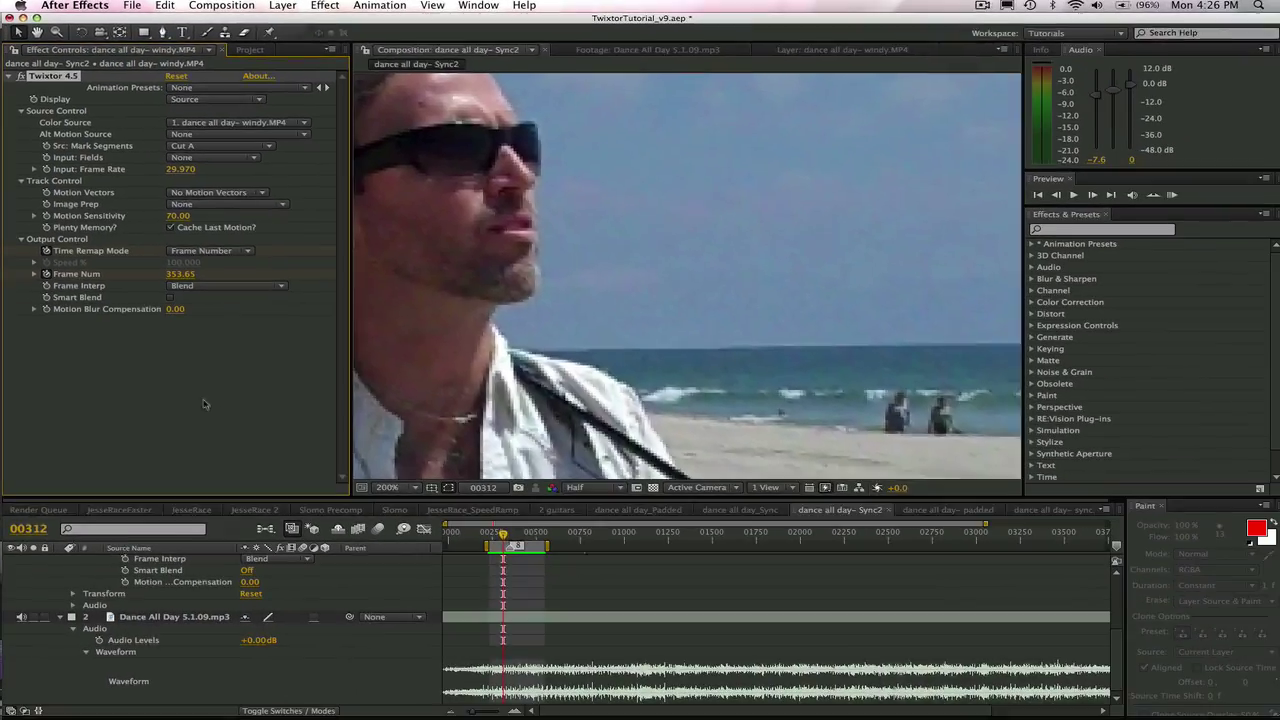
{"action": "left_click", "coordinate": [647, 714]}
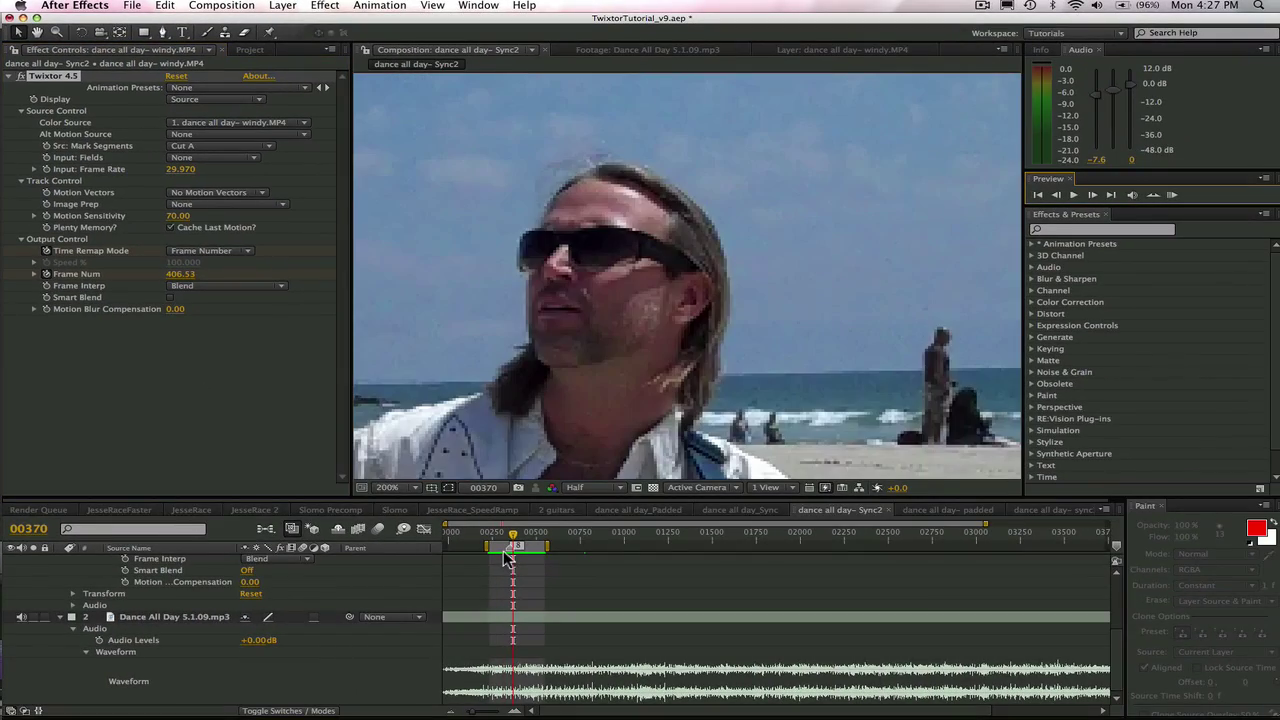
Step: Preview the work area, then set Frame Num to 280 at frame 237 and preview again
{"action": "key", "text": "KP_0"}
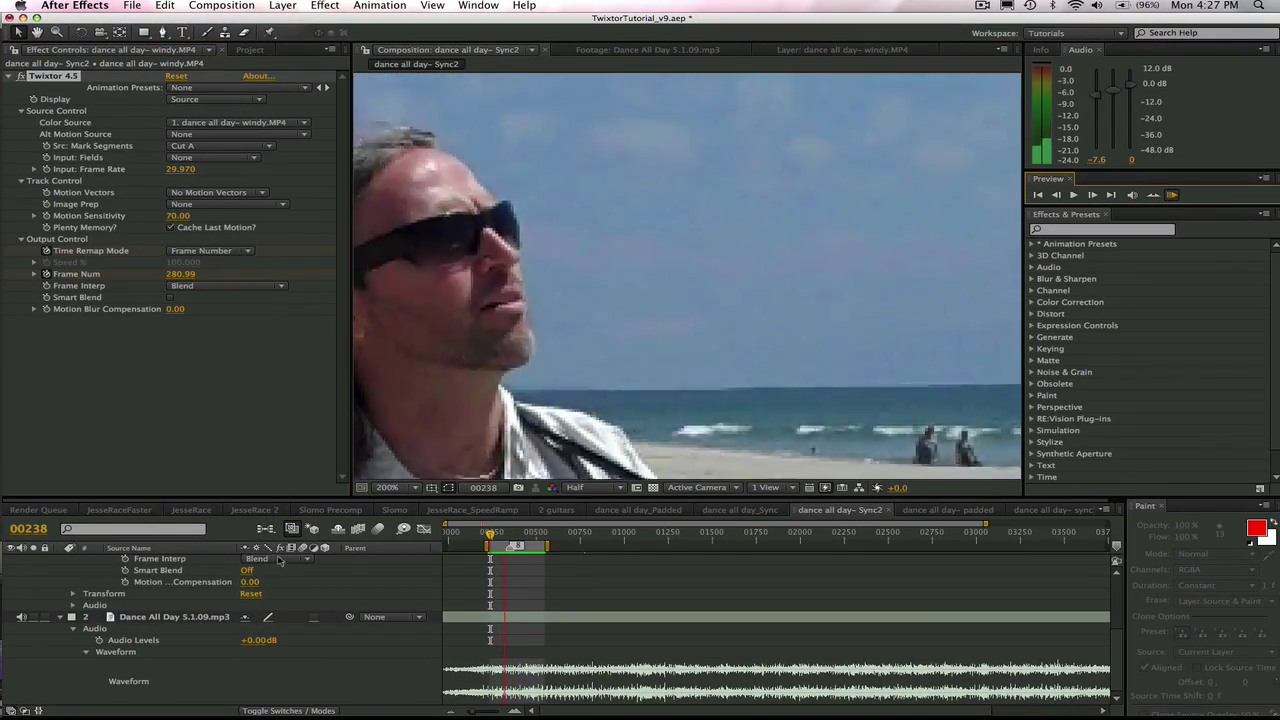
{"action": "left_click", "coordinate": [295, 467]}
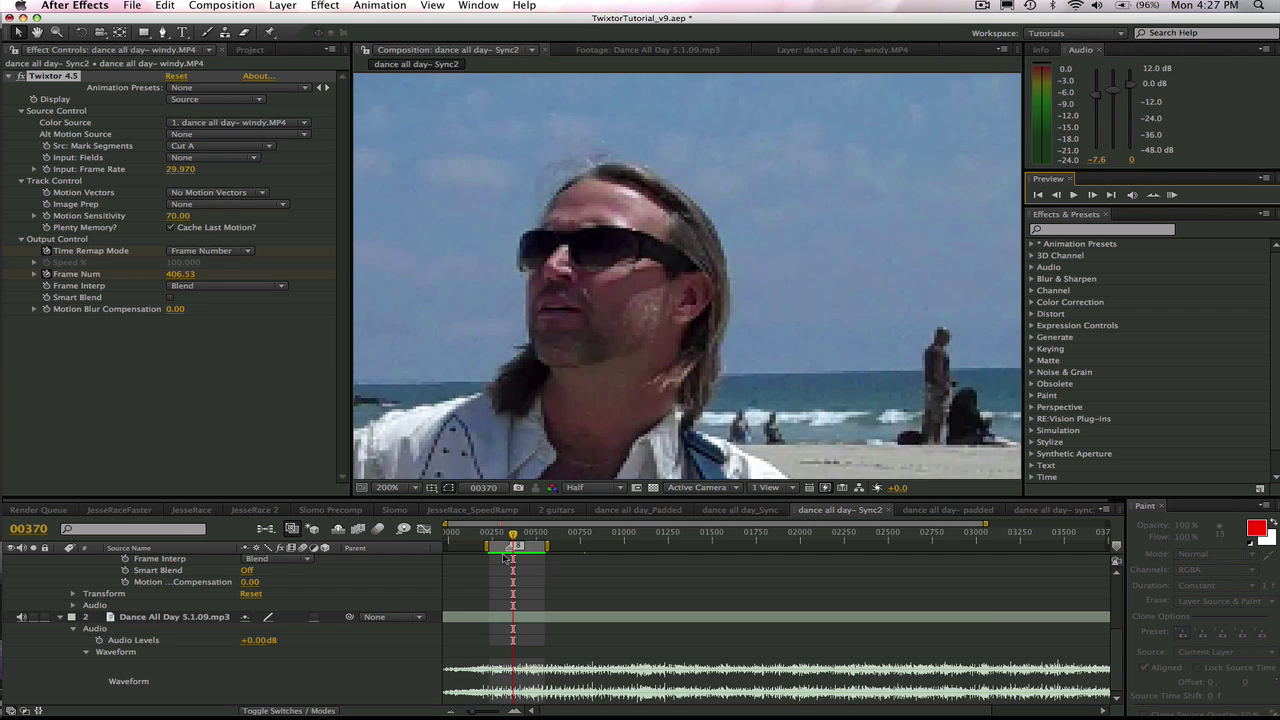
{"action": "left_click", "coordinate": [484, 488]}
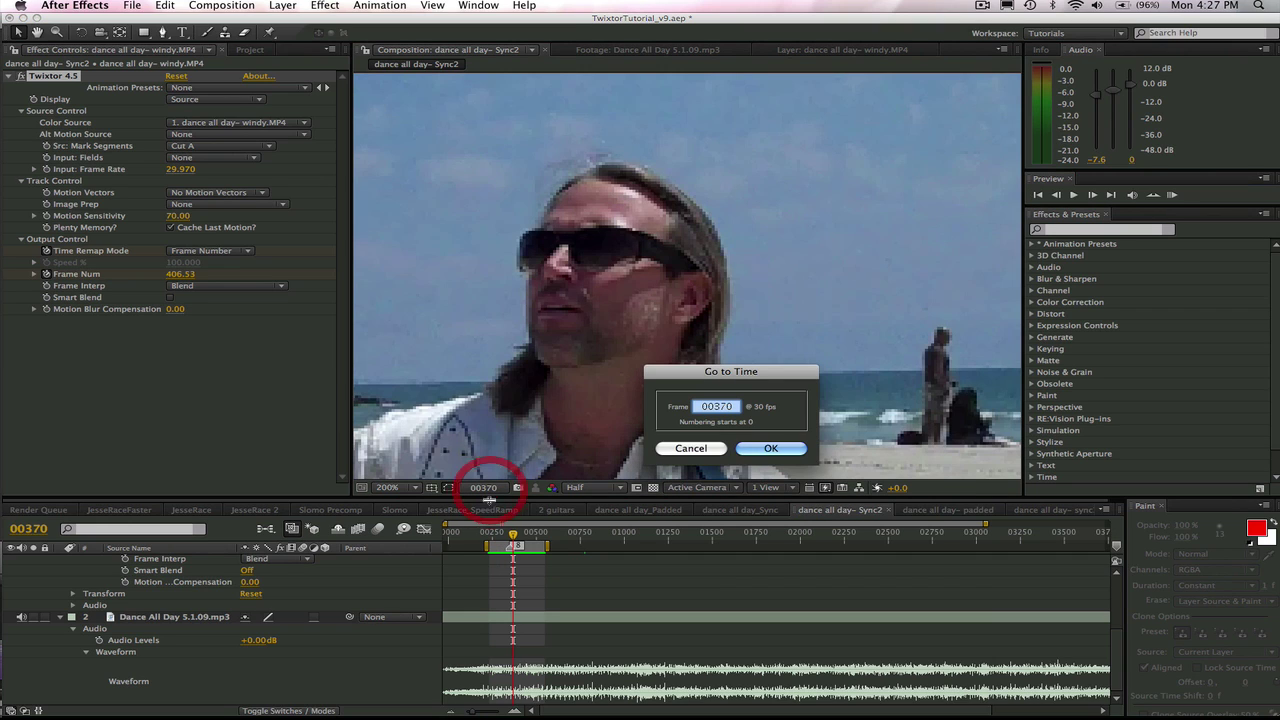
{"action": "type", "text": "23"}
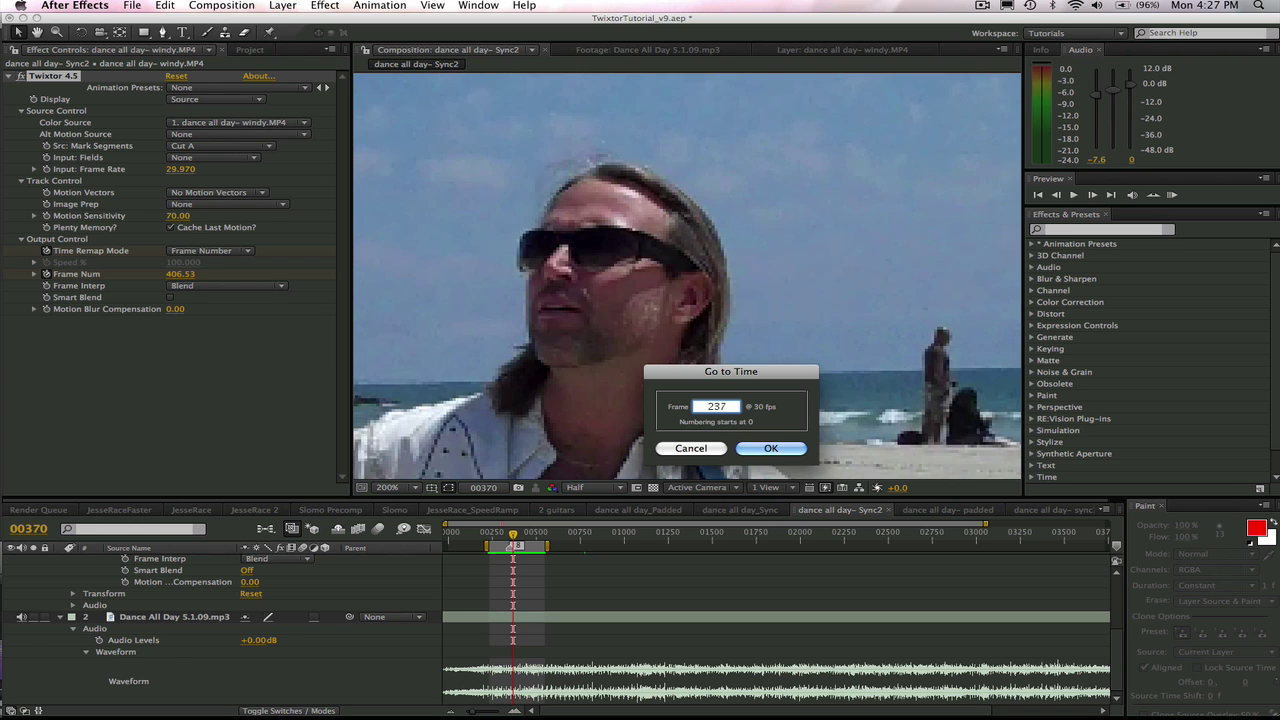
{"action": "type", "text": "7"}
{"action": "key", "text": "Return"}
{"action": "scroll", "coordinate": [953, 552], "scroll_direction": "up", "scroll_amount": 3}
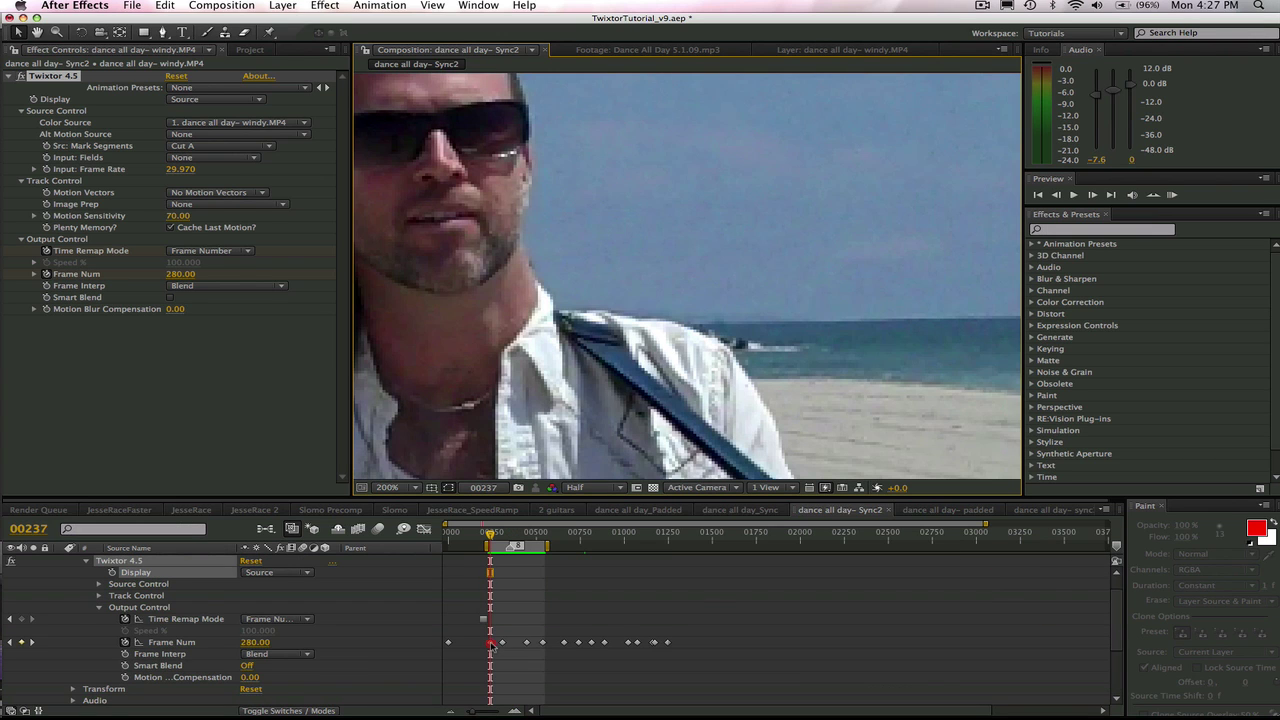
{"action": "left_click", "coordinate": [490, 642]}
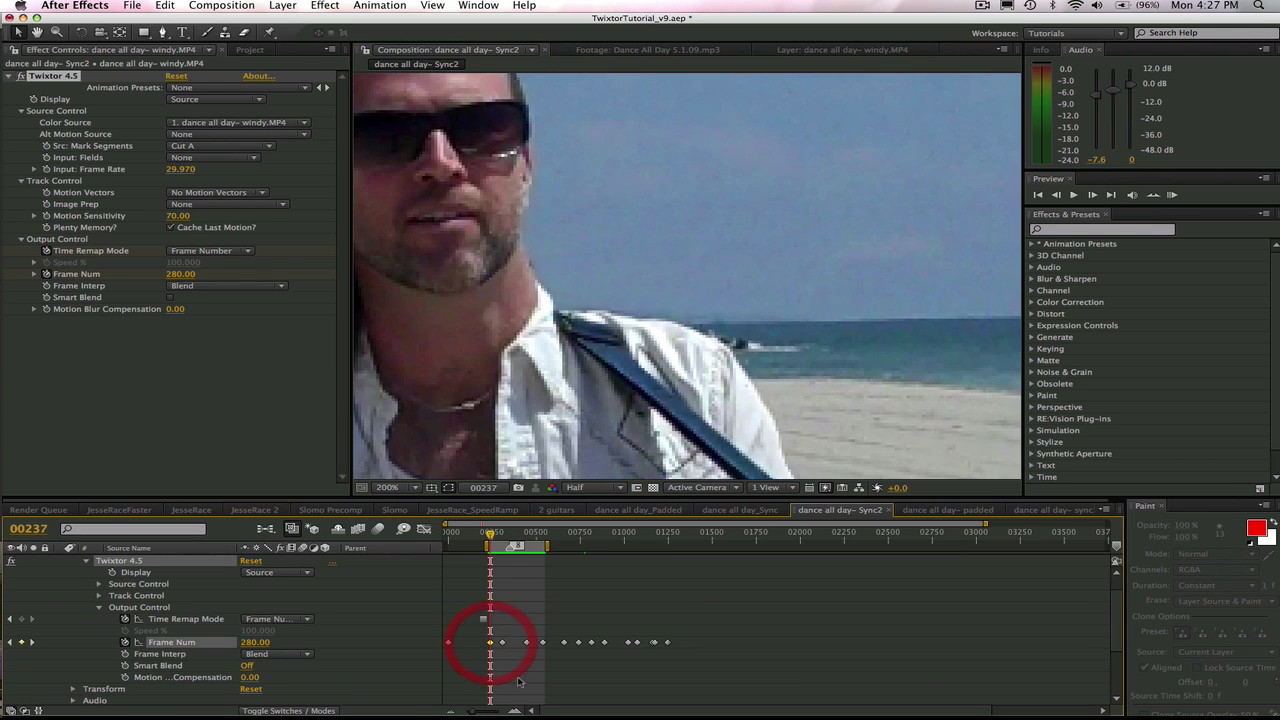
{"action": "left_click", "coordinate": [176, 276]}
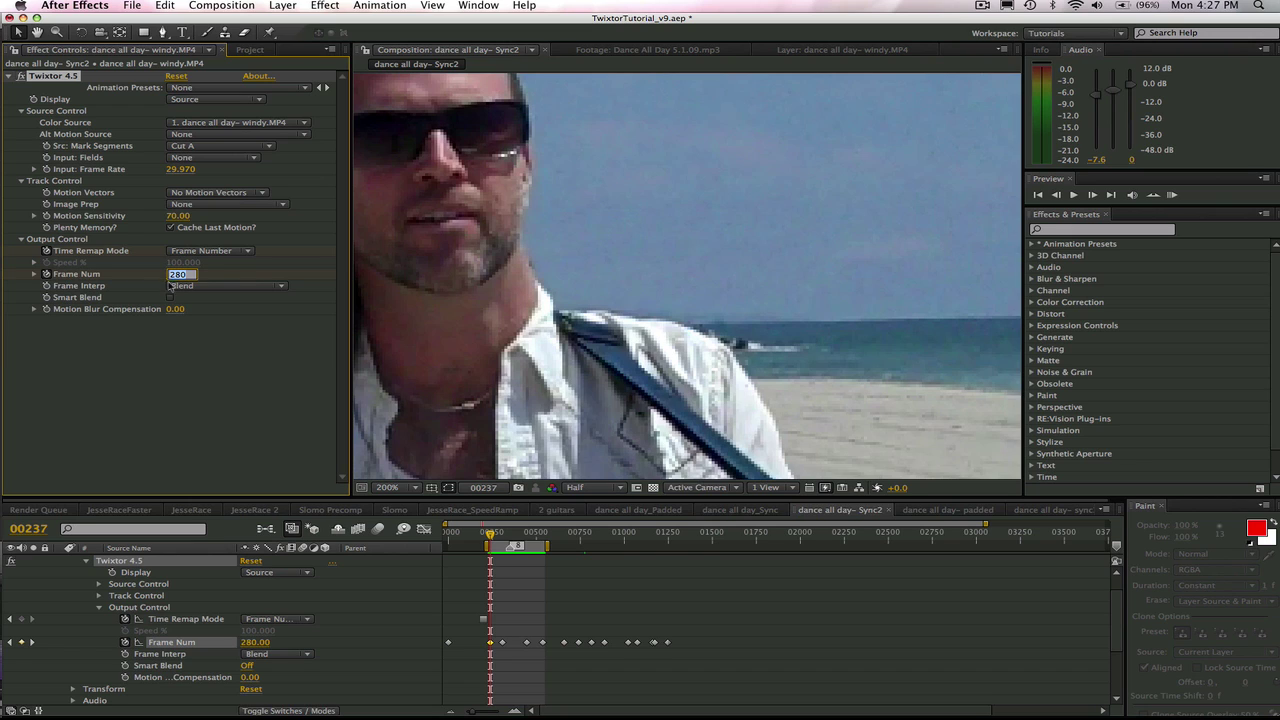
{"action": "left_click", "coordinate": [1172, 194]}
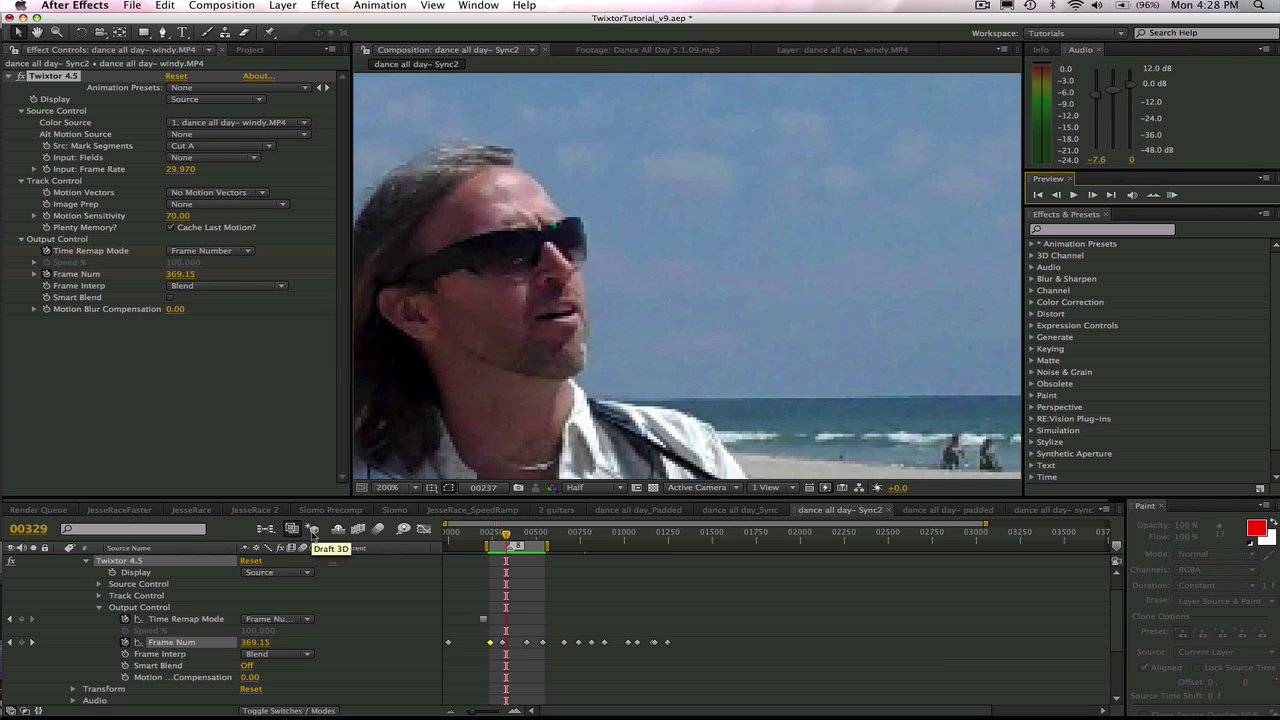
Step: Set Frame Num to 350 at comp frame 308 and RAM preview the result
{"action": "left_click", "coordinate": [483, 487]}
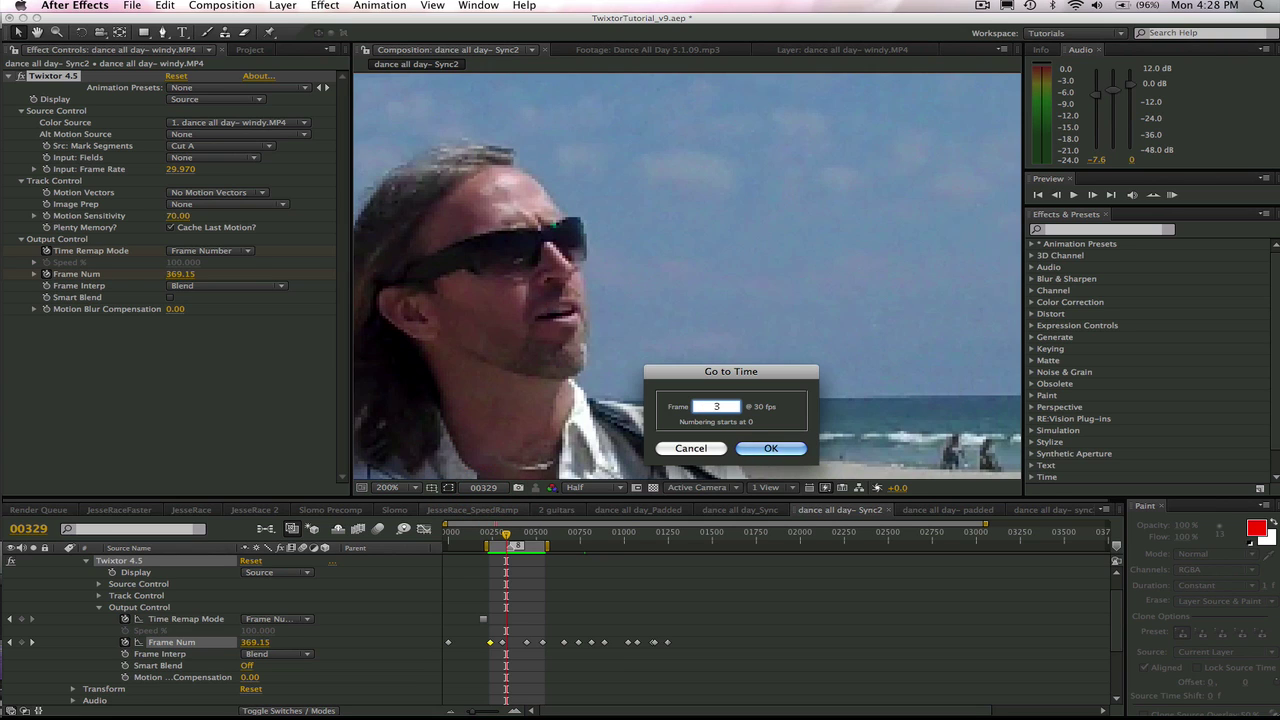
{"action": "key", "text": "Return"}
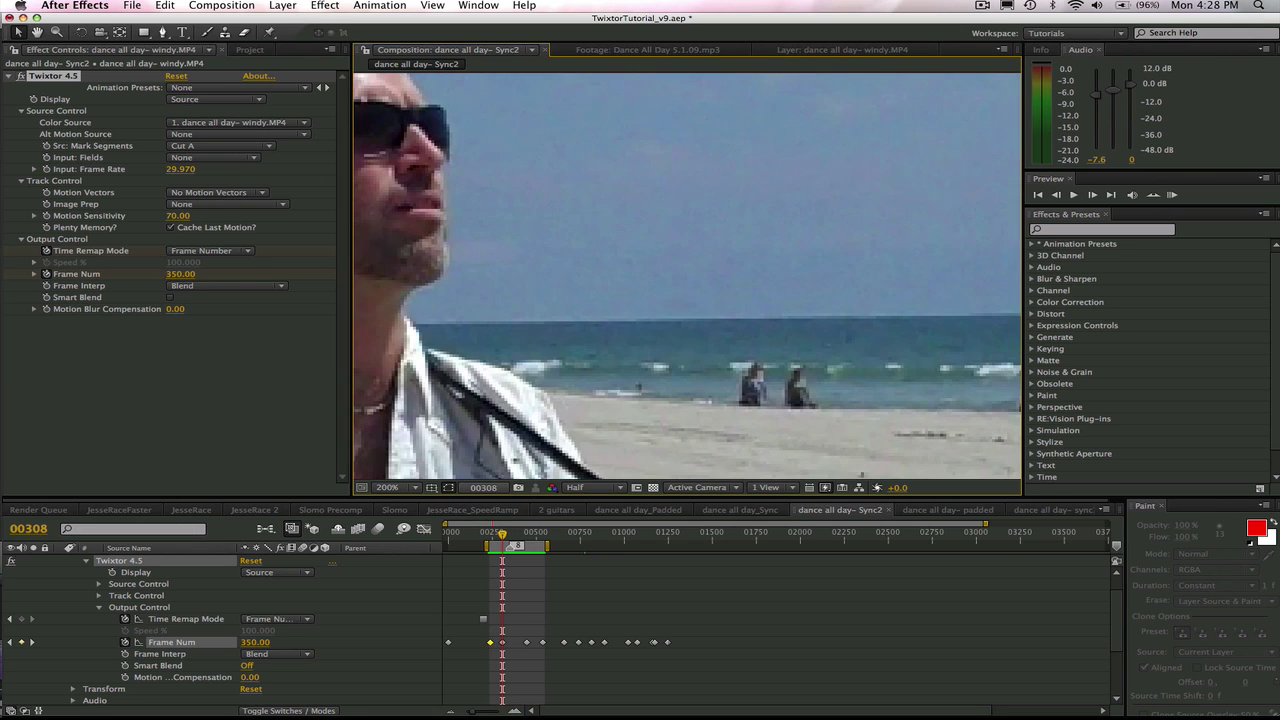
{"action": "left_click", "coordinate": [178, 274]}
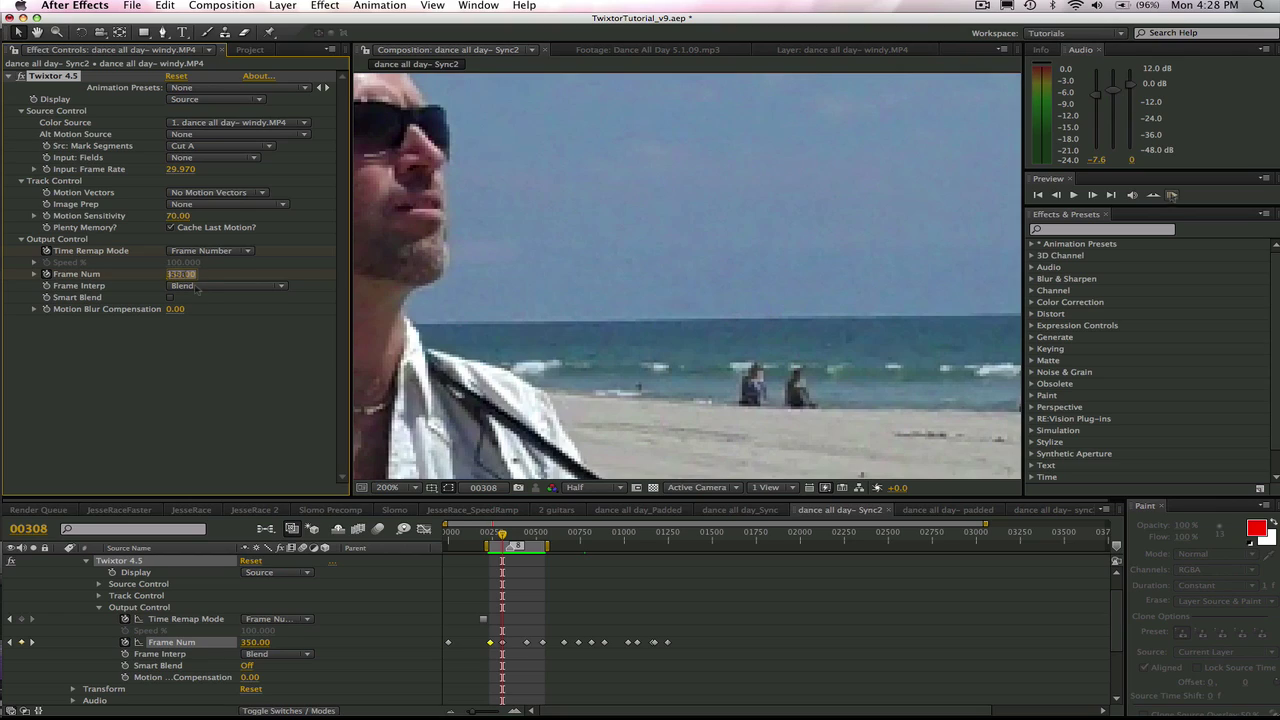
{"action": "left_click", "coordinate": [1172, 194]}
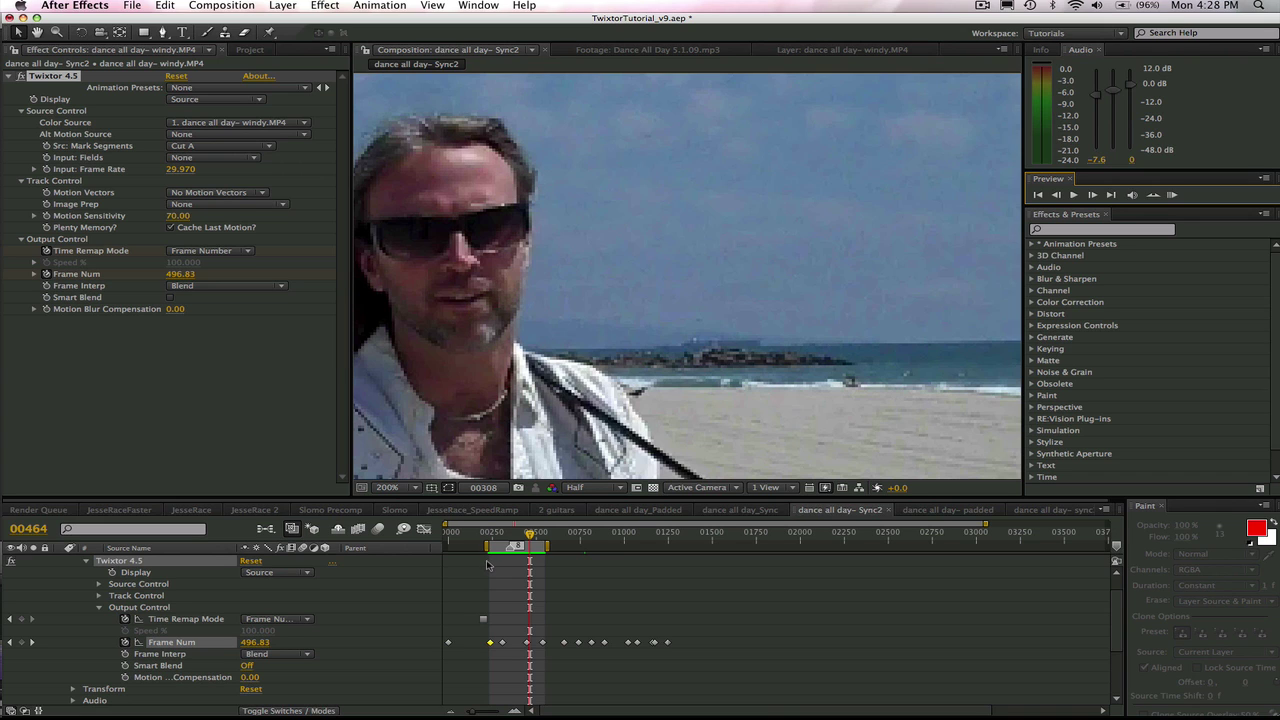
Step: Set Frame Num to 474 at comp frame 444 and preview the retimed playback
{"action": "left_click", "coordinate": [483, 487]}
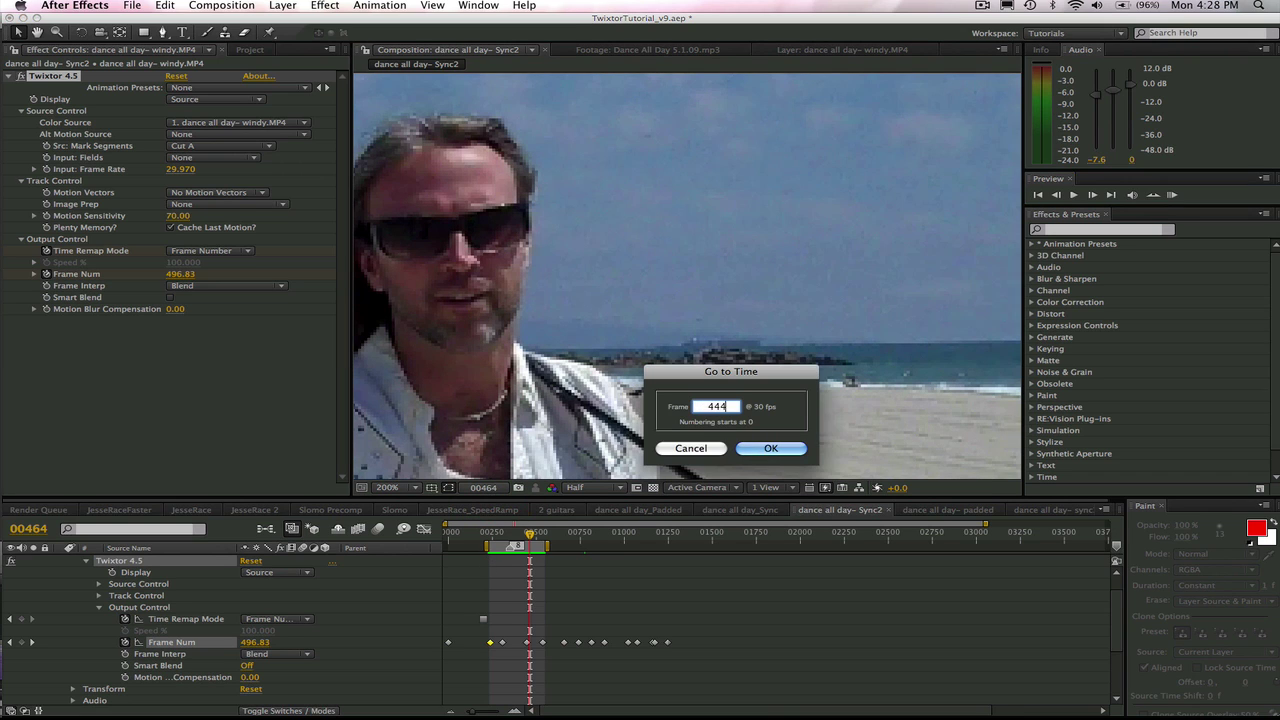
{"action": "key", "text": "Return"}
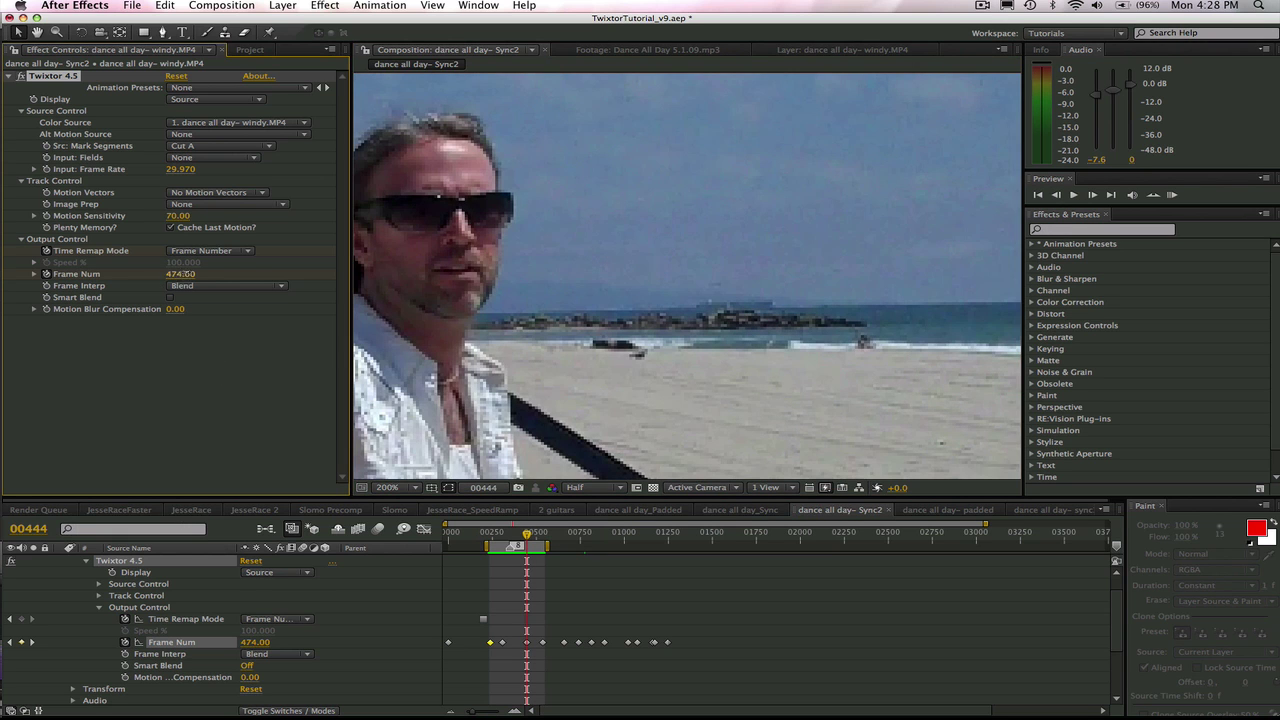
{"action": "key", "text": "Return"}
{"action": "key", "text": "KP_0"}
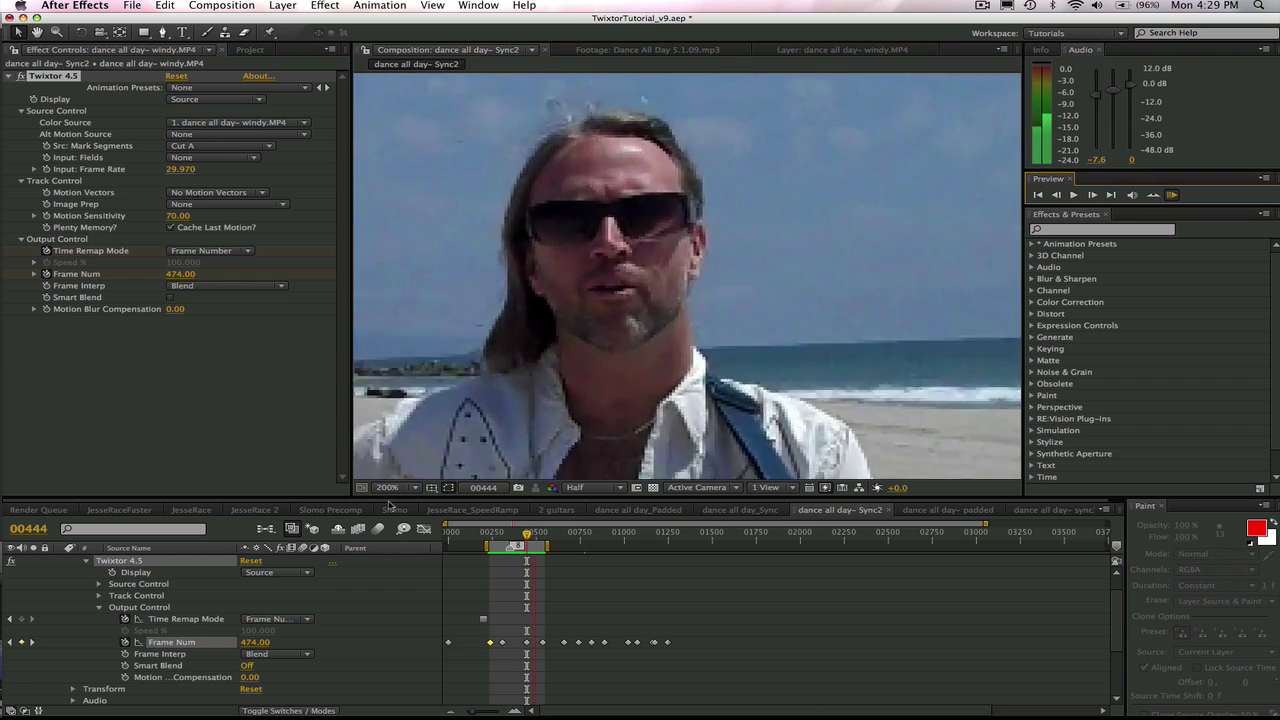
{"action": "key", "text": "space"}
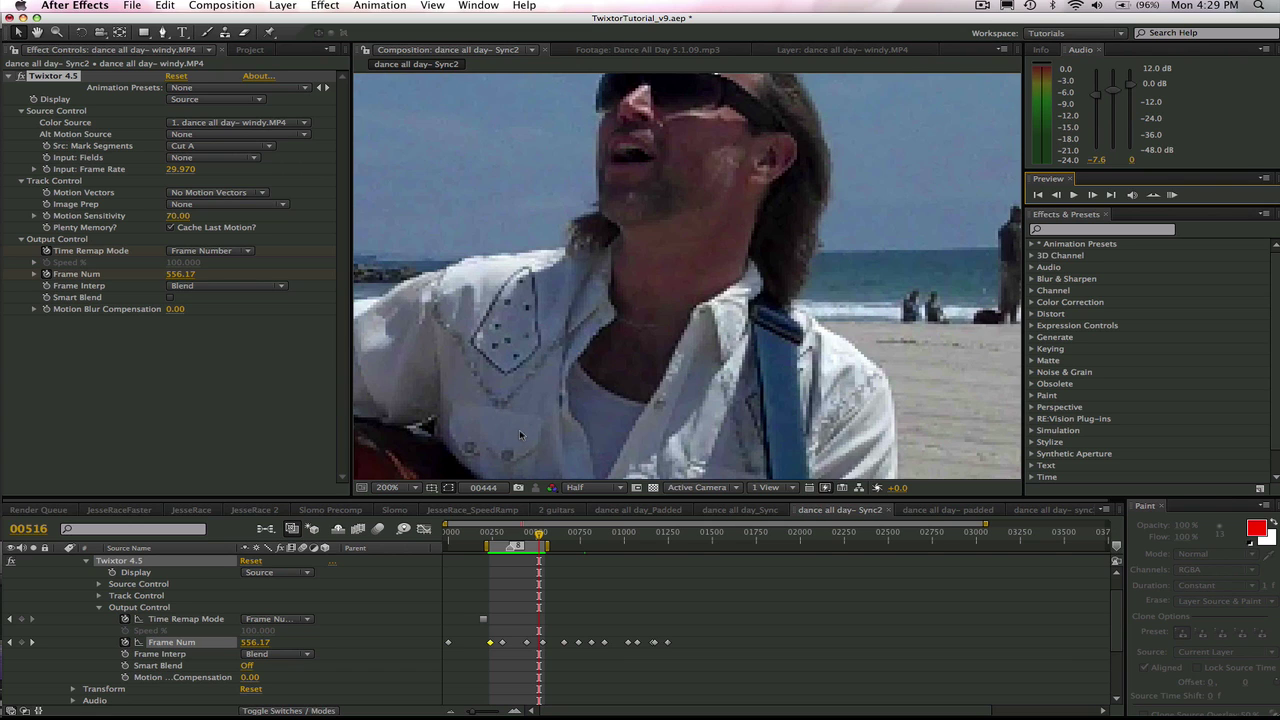
Step: Go to frame 536 and select its Frame Num keyframe reading 579
{"action": "left_click", "coordinate": [497, 488]}
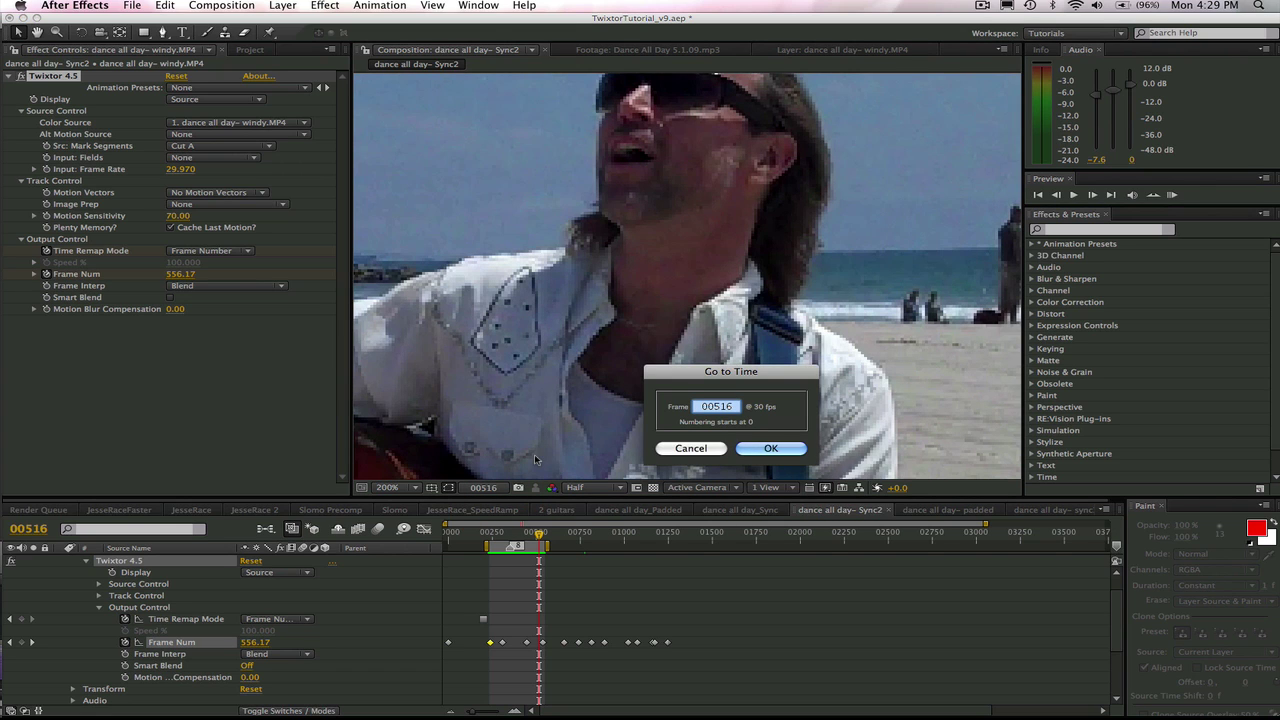
{"action": "type", "text": "536"}
{"action": "key", "text": "Return"}
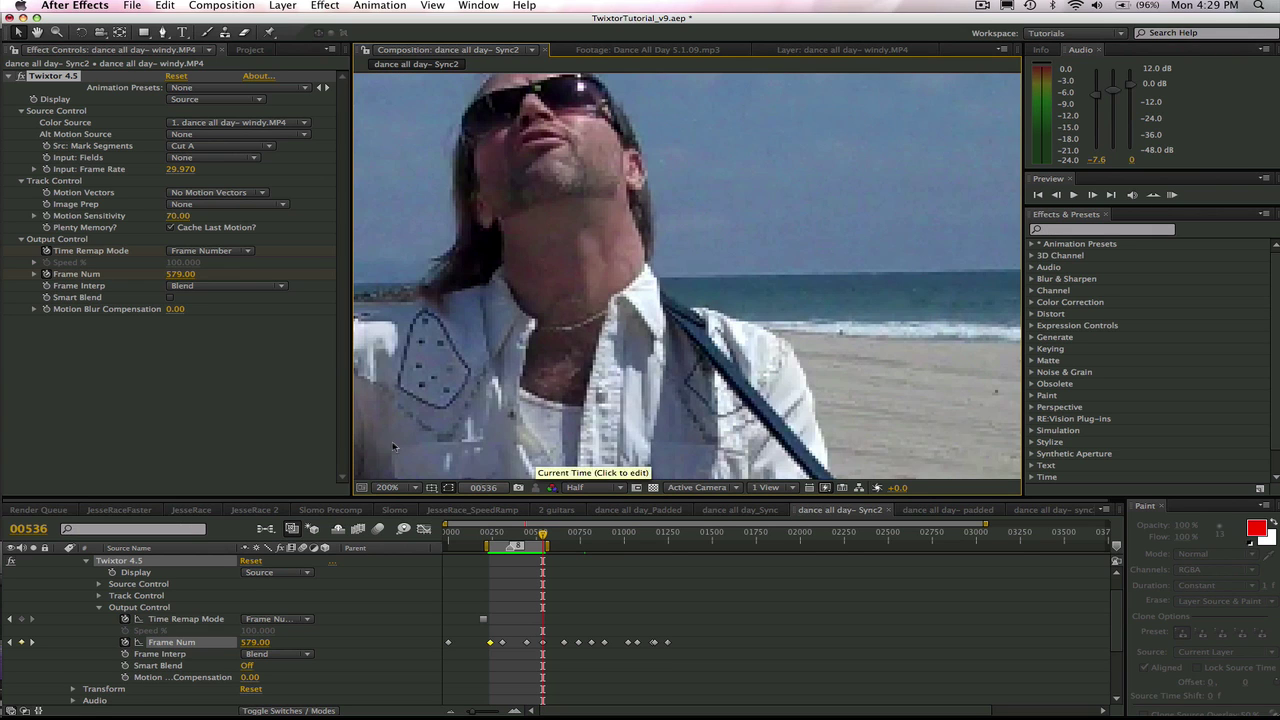
{"action": "left_click", "coordinate": [542, 642]}
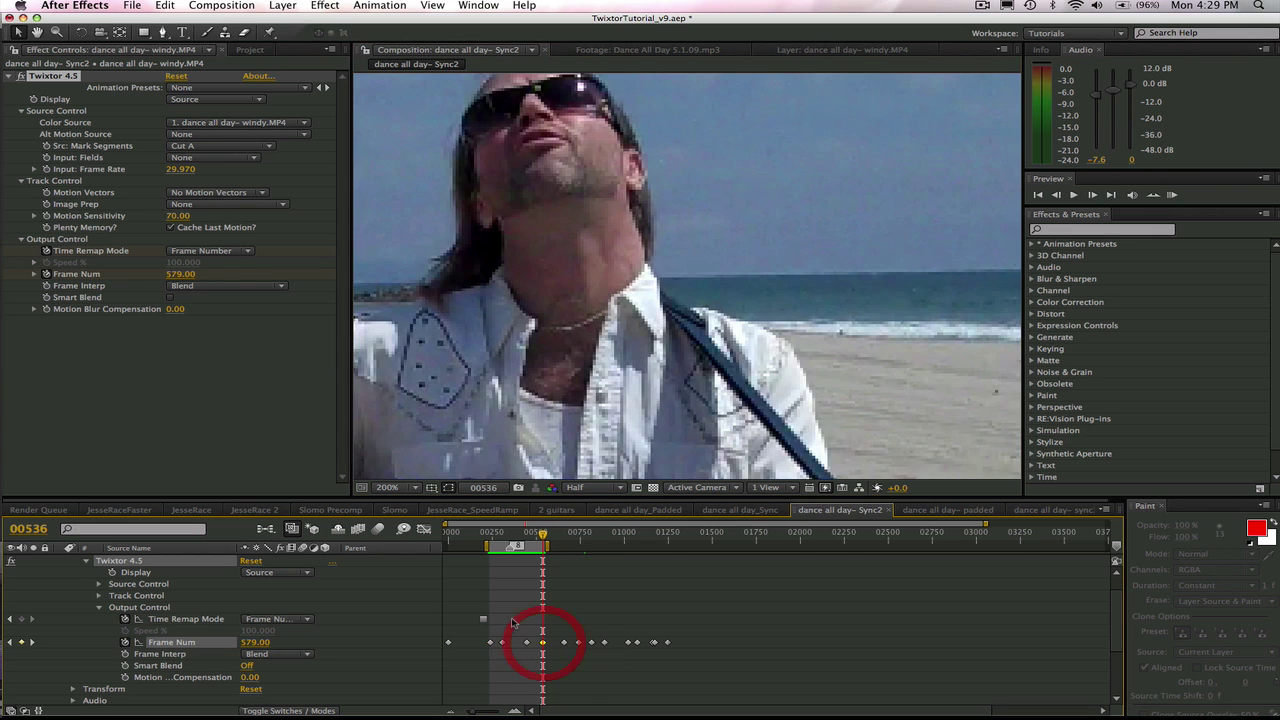
{"action": "left_click", "coordinate": [185, 274]}
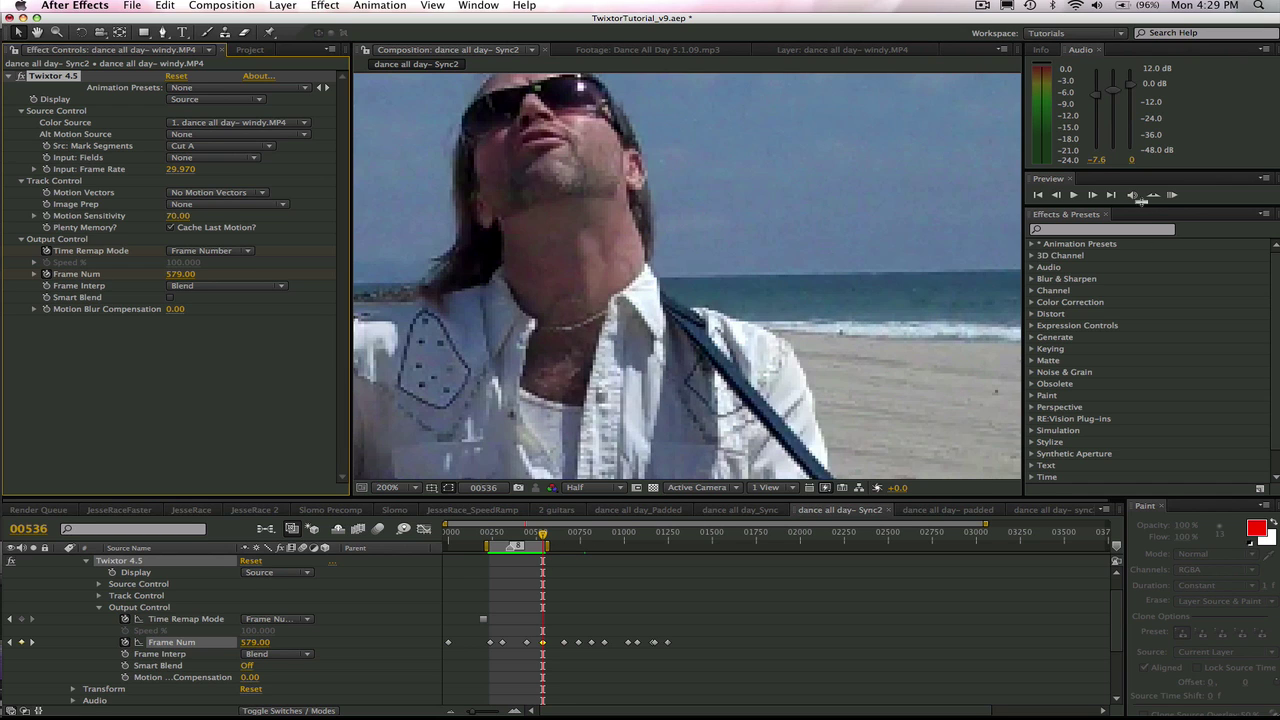
Step: Switch Twixtor's Display to Twixtored Output and RAM preview the windy clip
{"action": "left_click", "coordinate": [215, 99]}
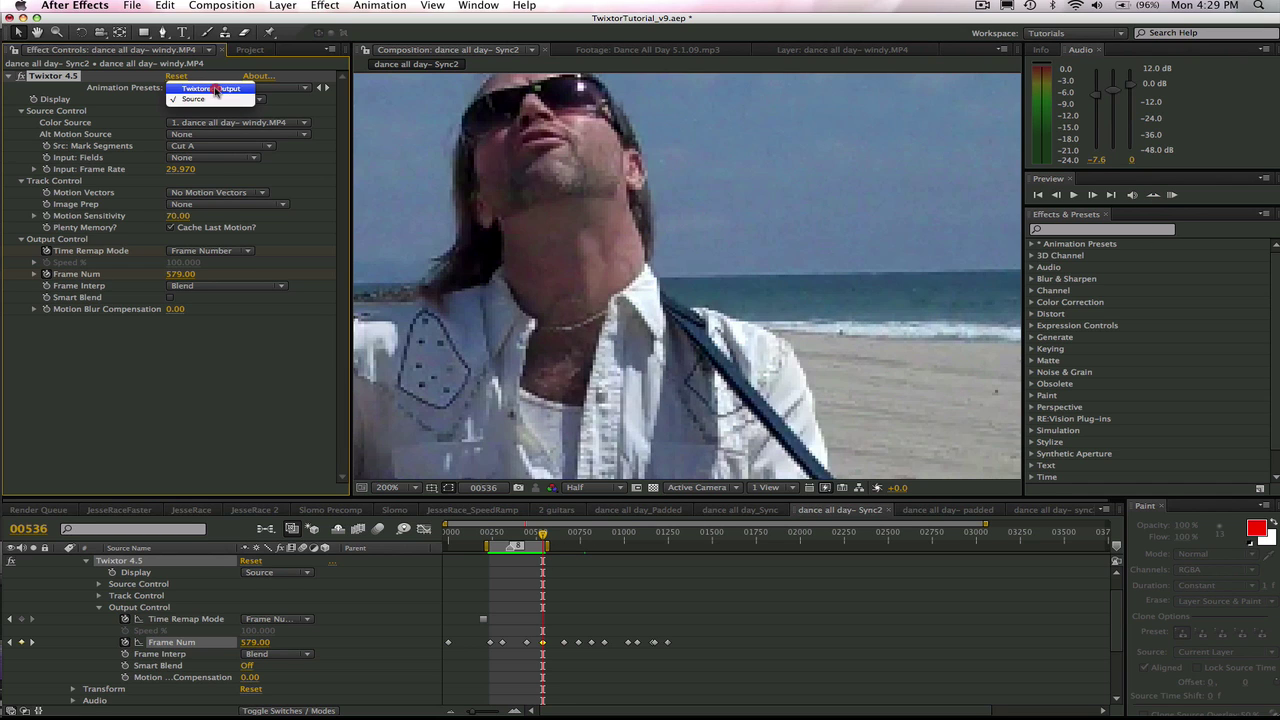
{"action": "left_click", "coordinate": [214, 87]}
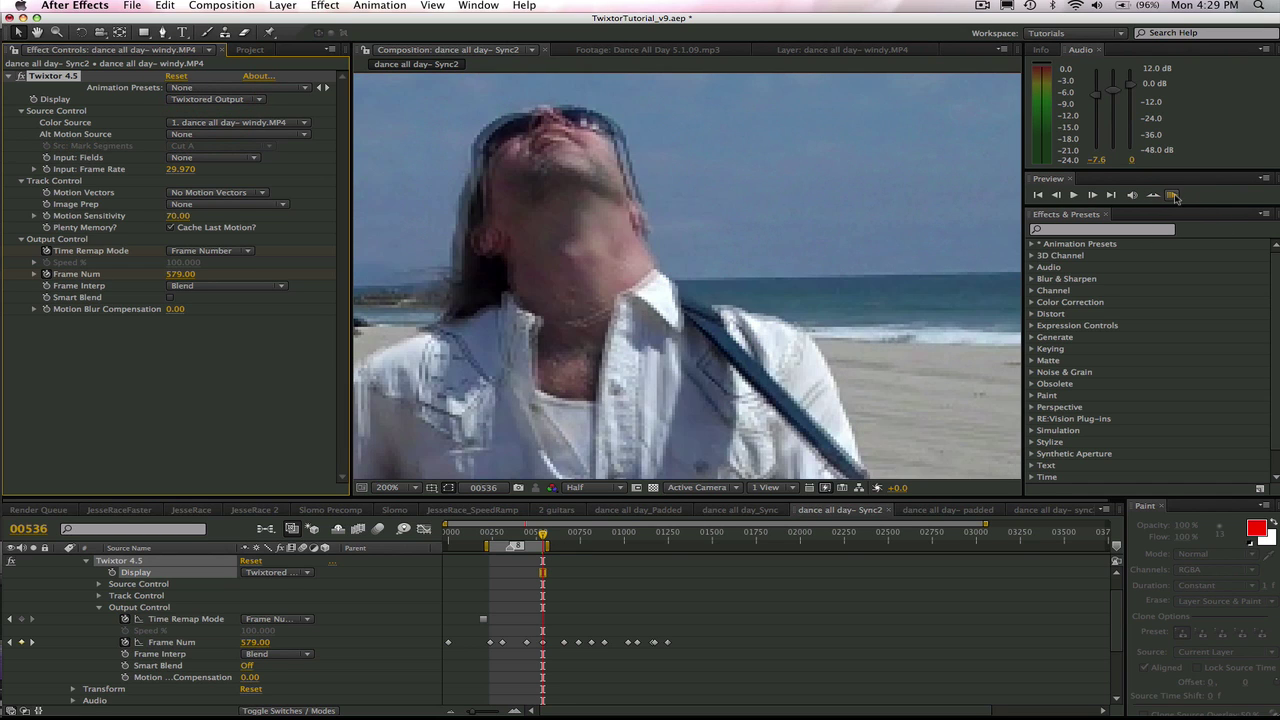
{"action": "left_click", "coordinate": [1173, 196]}
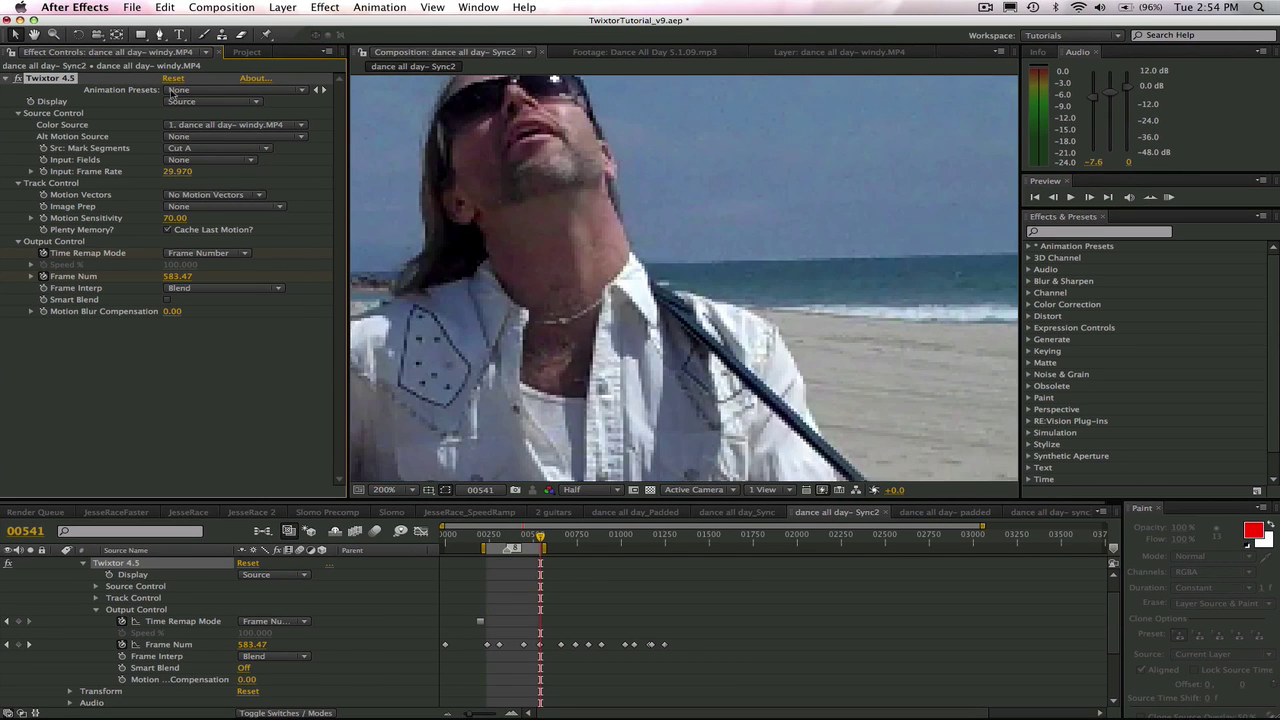
Step: Set Motion Vectors to Best, viewer resolution to Full, and Display to Twixtored Output
{"action": "left_click", "coordinate": [196, 199]}
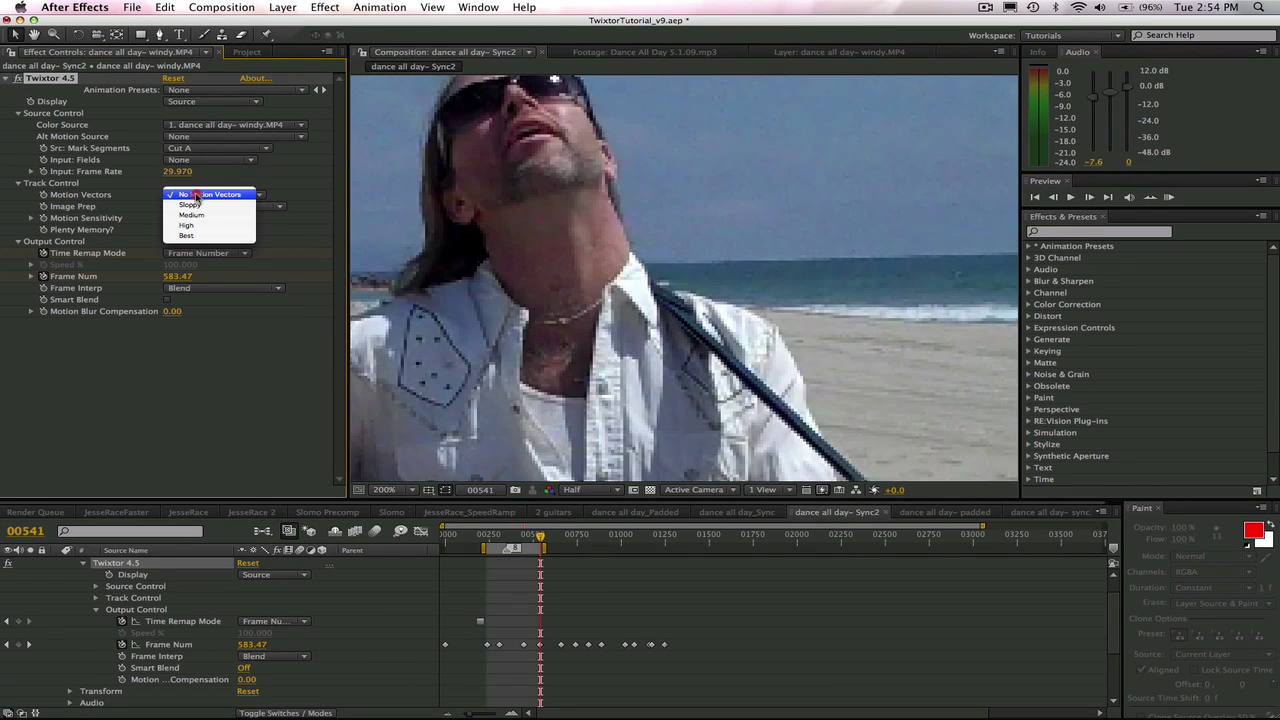
{"action": "left_click", "coordinate": [196, 236]}
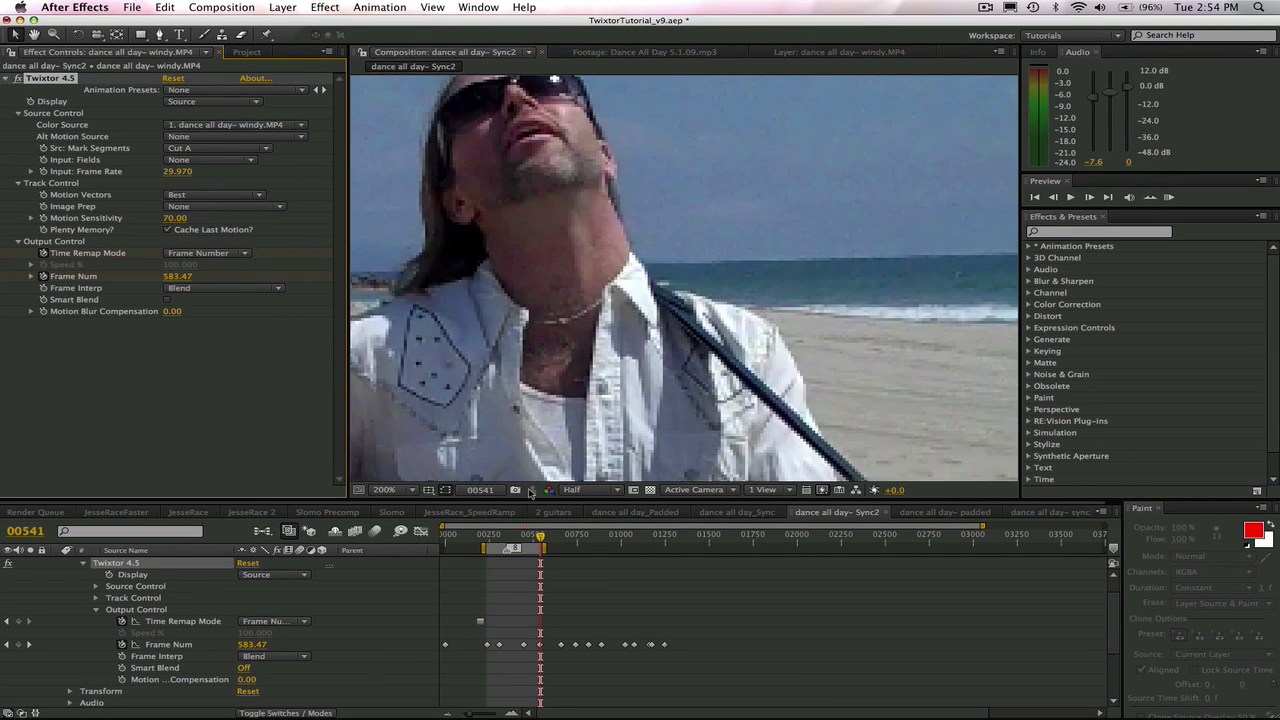
{"action": "left_click", "coordinate": [596, 491]}
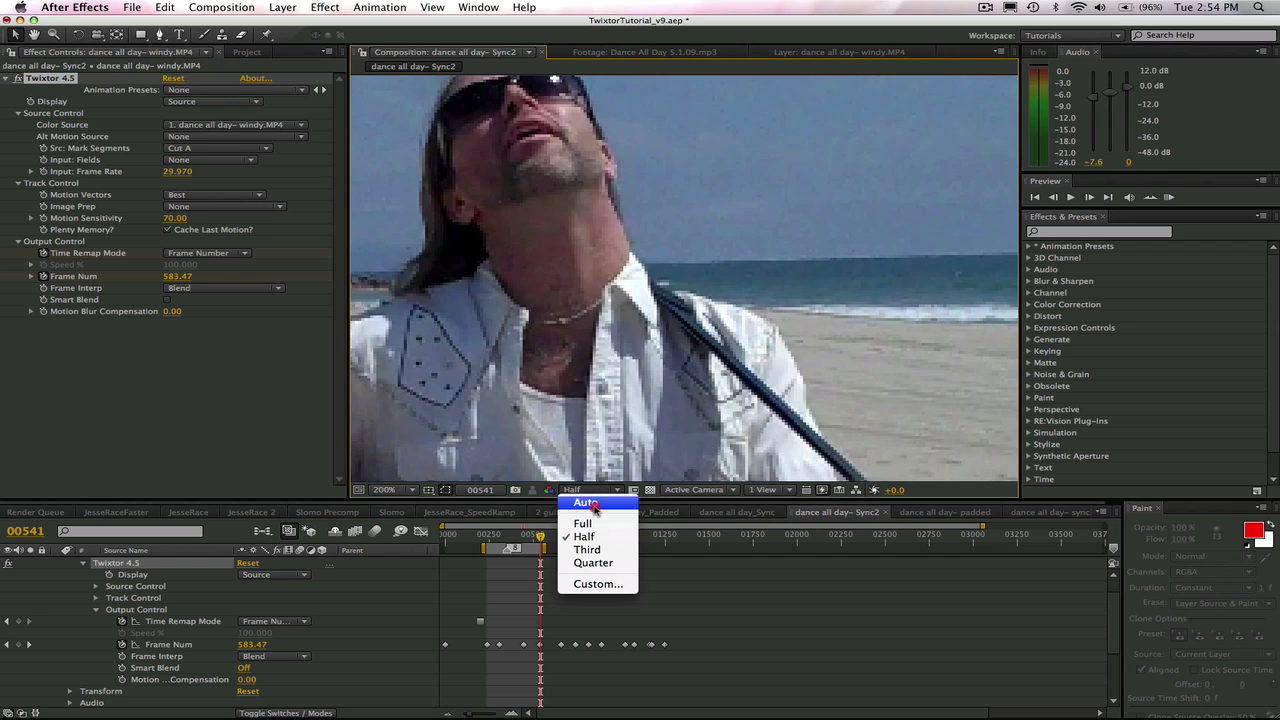
{"action": "left_click", "coordinate": [588, 523]}
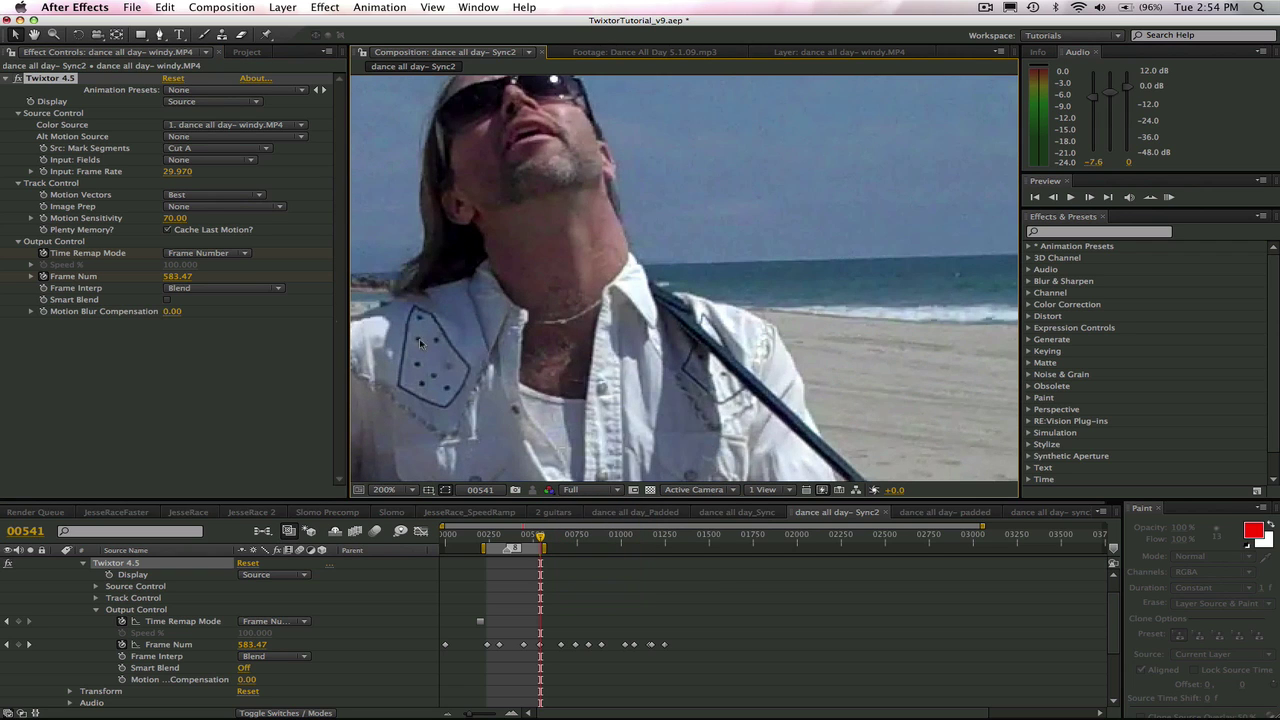
{"action": "left_click", "coordinate": [198, 105]}
{"action": "left_click", "coordinate": [190, 89]}
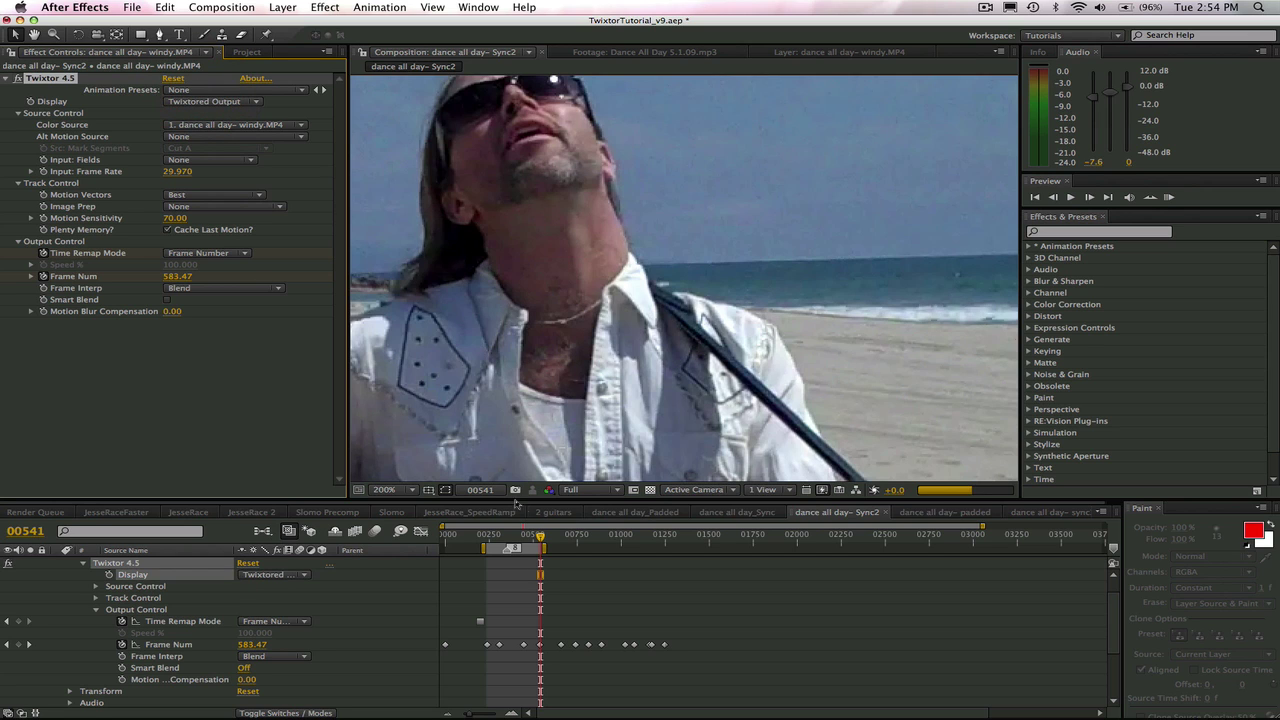